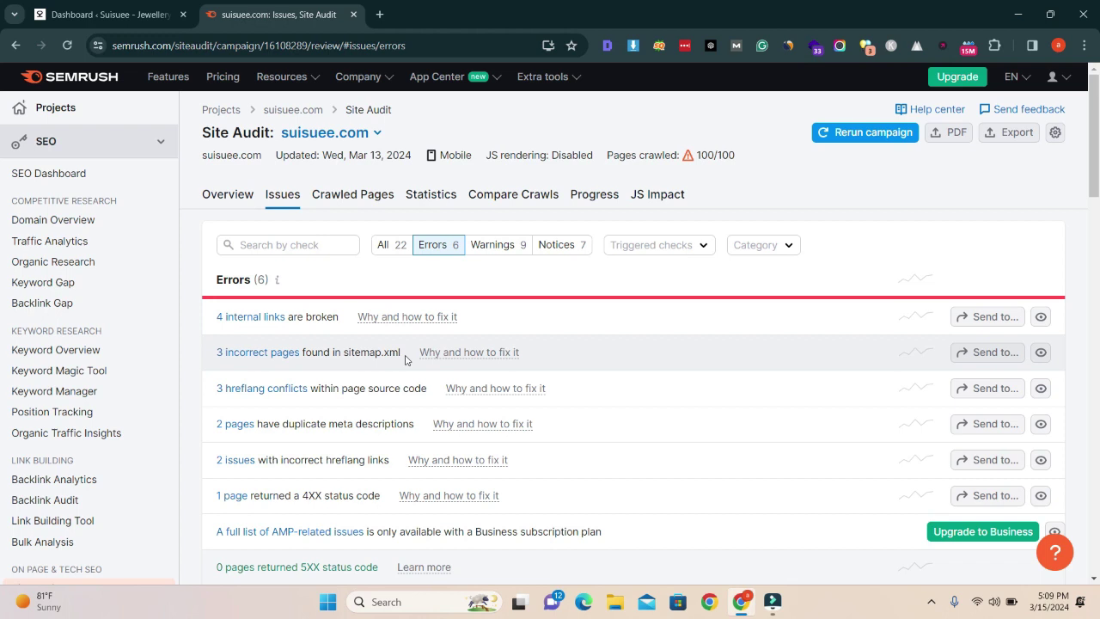
Open the audit error about incorrect pages in sitemap.xml and examine its listed URLs and issue type.
{"action": "left_click_drag", "start_coordinate": [340, 354], "coordinate": [191, 353]}
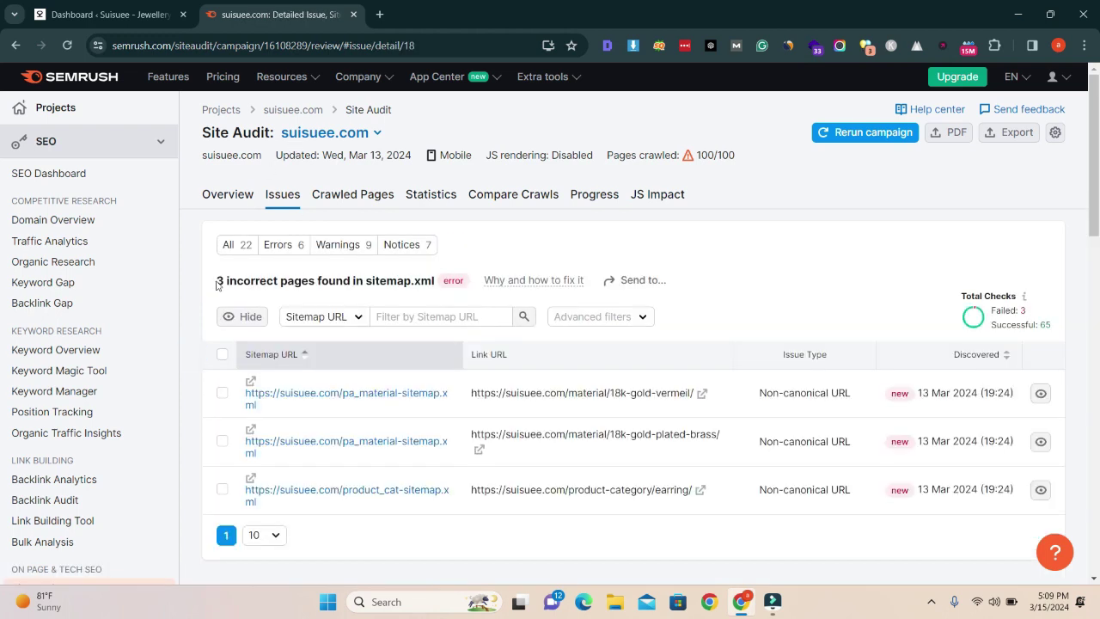
{"action": "left_click_drag", "start_coordinate": [216, 286], "coordinate": [365, 282]}
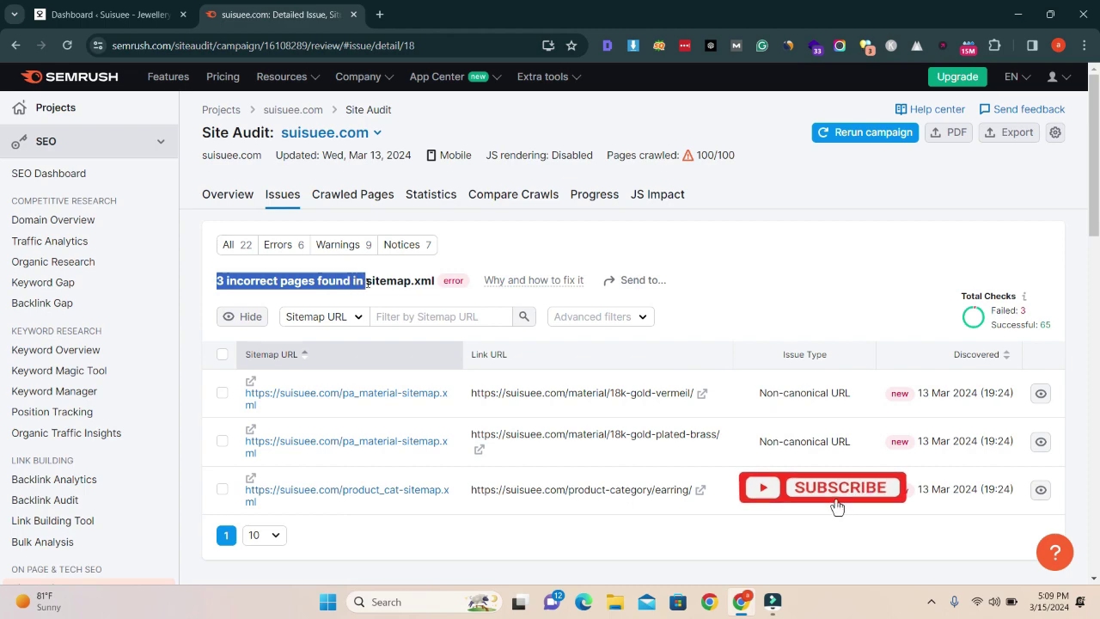
{"action": "left_click", "coordinate": [424, 281]}
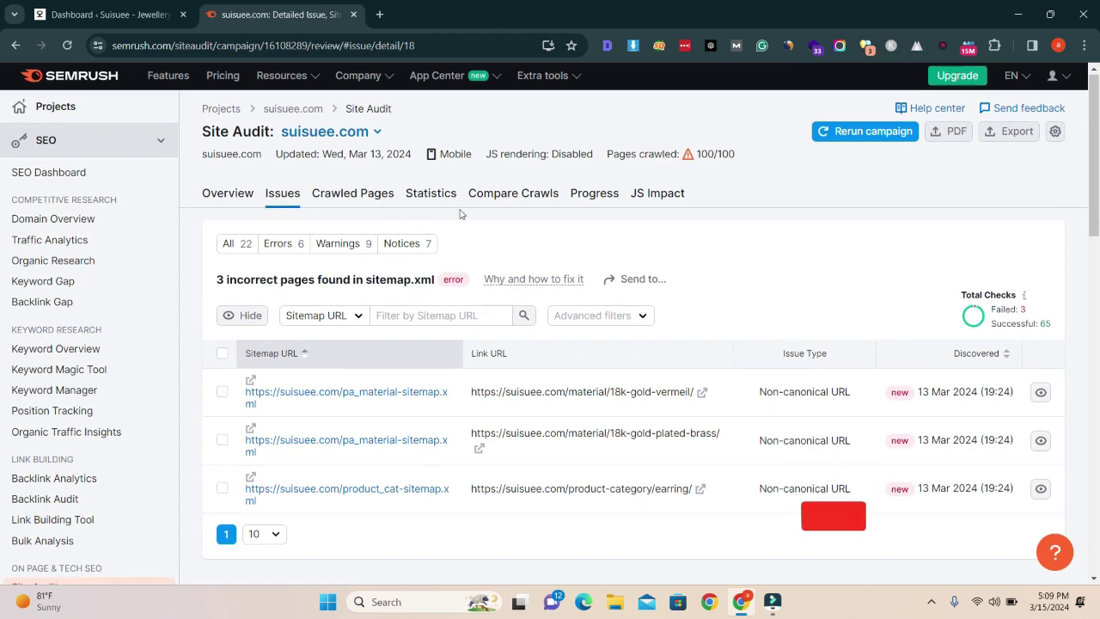
{"action": "scroll", "coordinate": [459, 213], "scroll_direction": "down", "scroll_amount": 1}
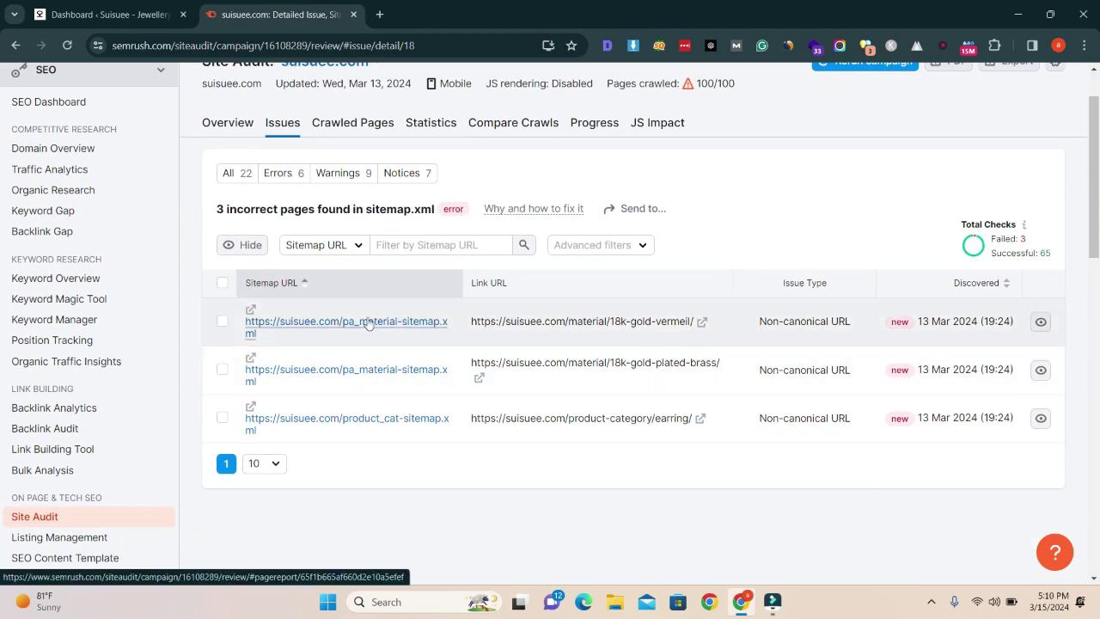
{"action": "scroll", "coordinate": [384, 324], "scroll_direction": "up", "scroll_amount": 1}
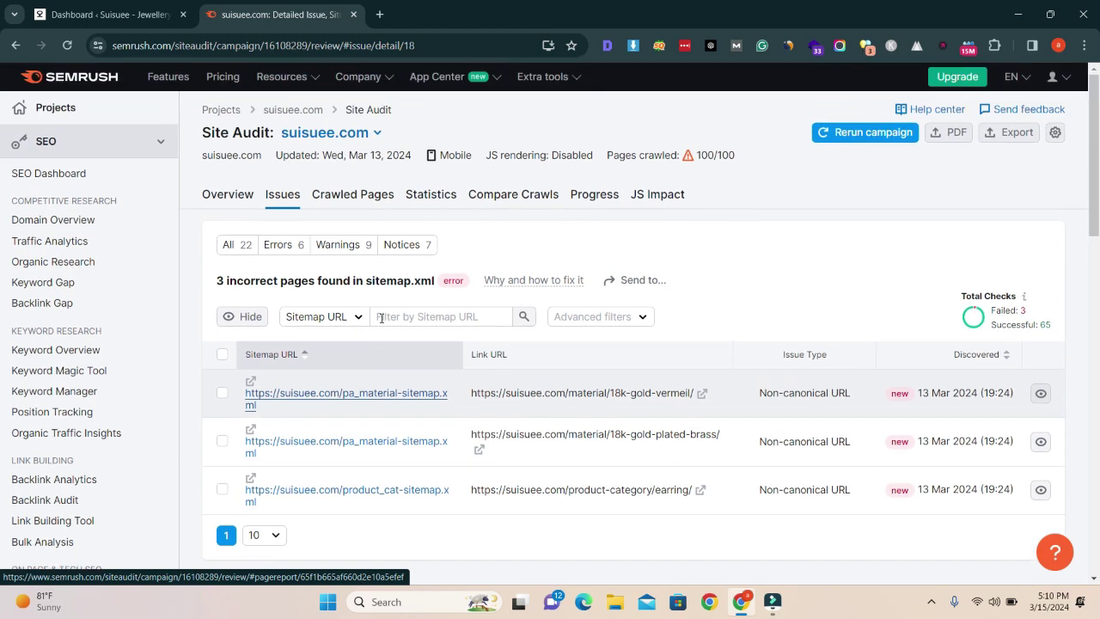
{"action": "left_click", "coordinate": [332, 282]}
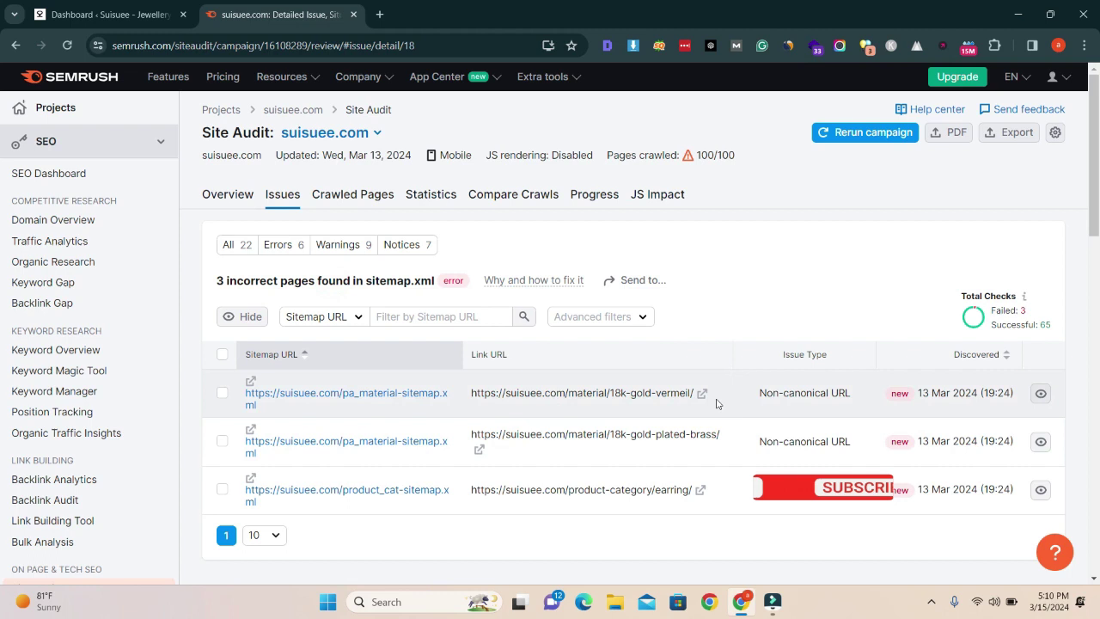
{"action": "triple_click", "coordinate": [779, 358]}
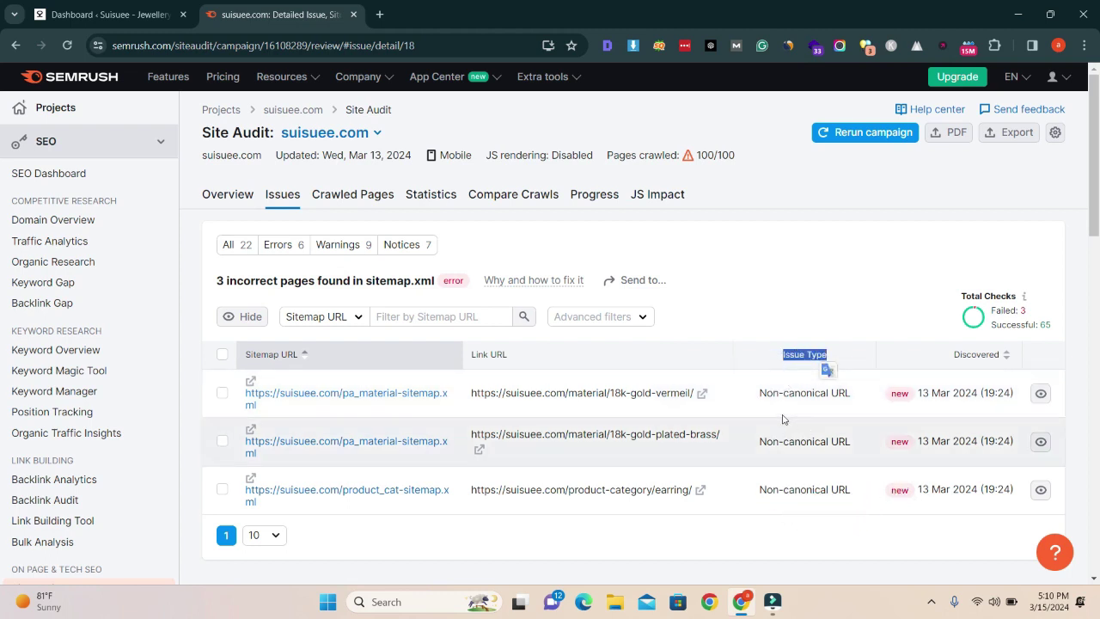
{"action": "left_click", "coordinate": [733, 328]}
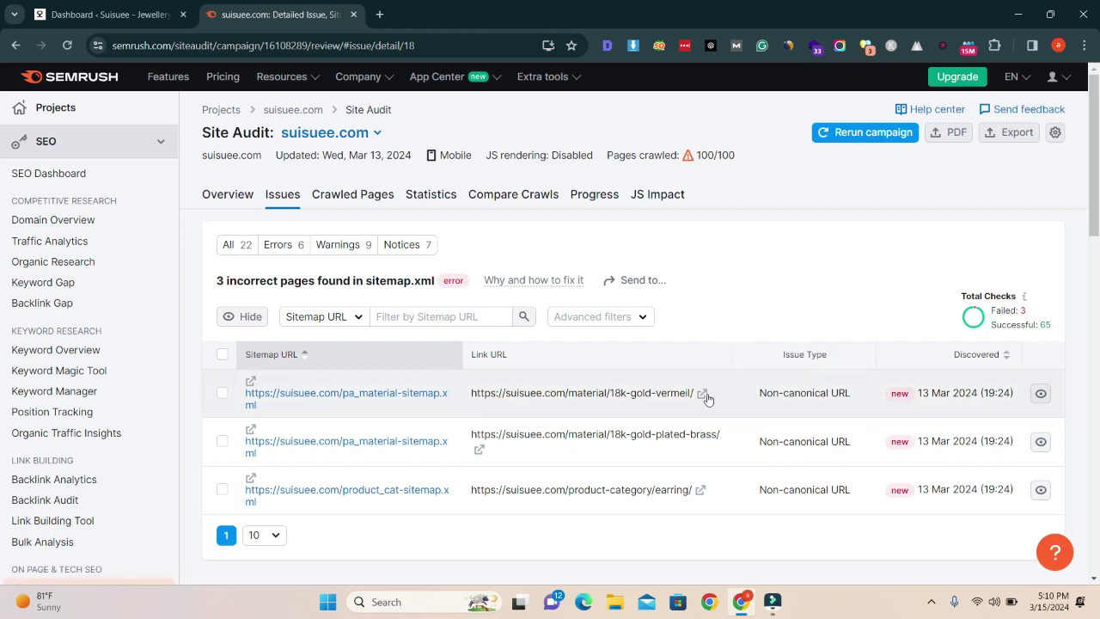
Open the linked 18k-gold-vermeil page and inspect its canonical URL with the SEO extension.
{"action": "left_click", "coordinate": [703, 394]}
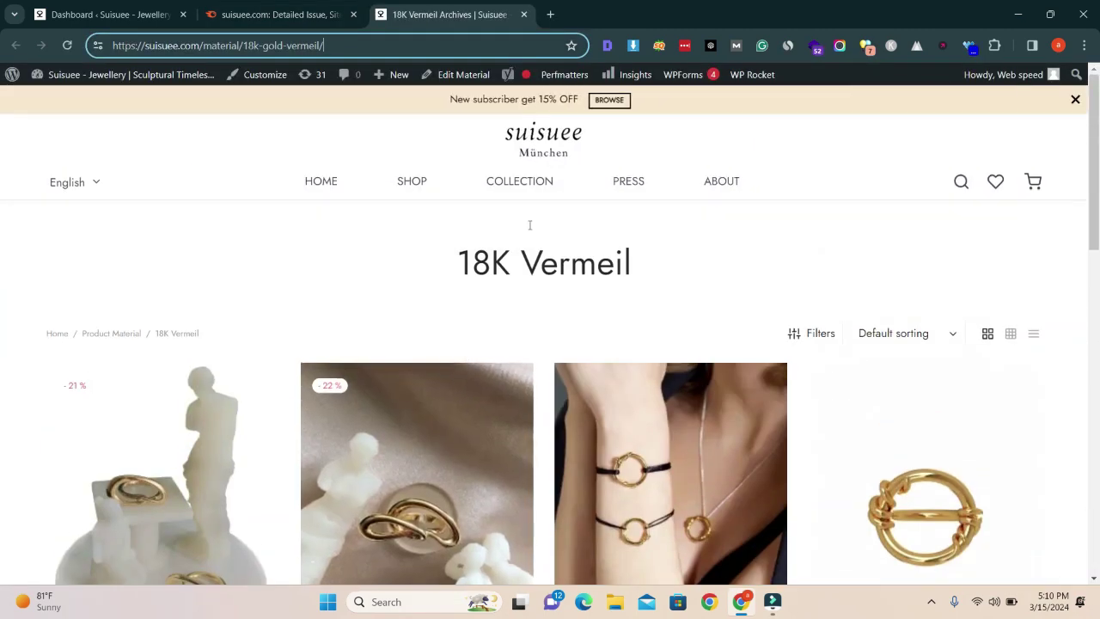
{"action": "left_click", "coordinate": [607, 45]}
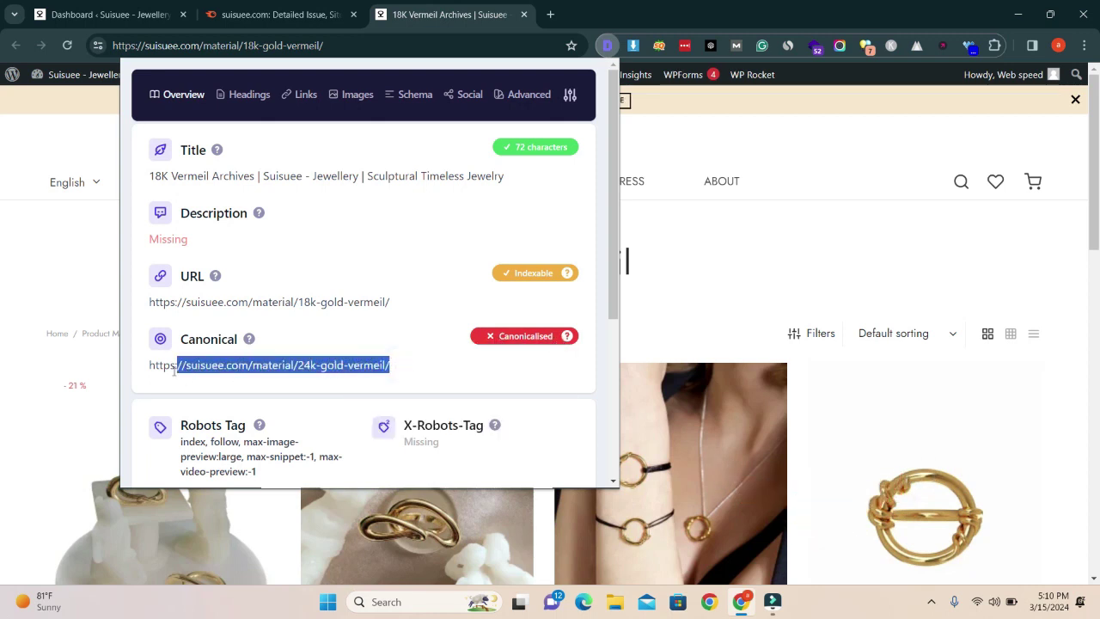
{"action": "left_click", "coordinate": [397, 344]}
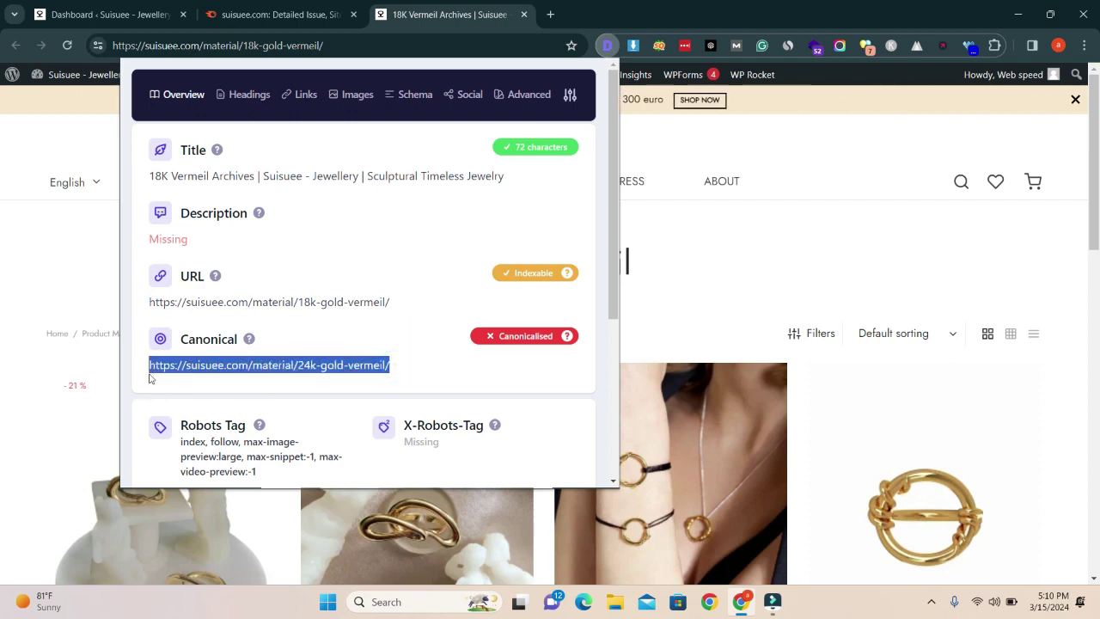
{"action": "left_click", "coordinate": [696, 257]}
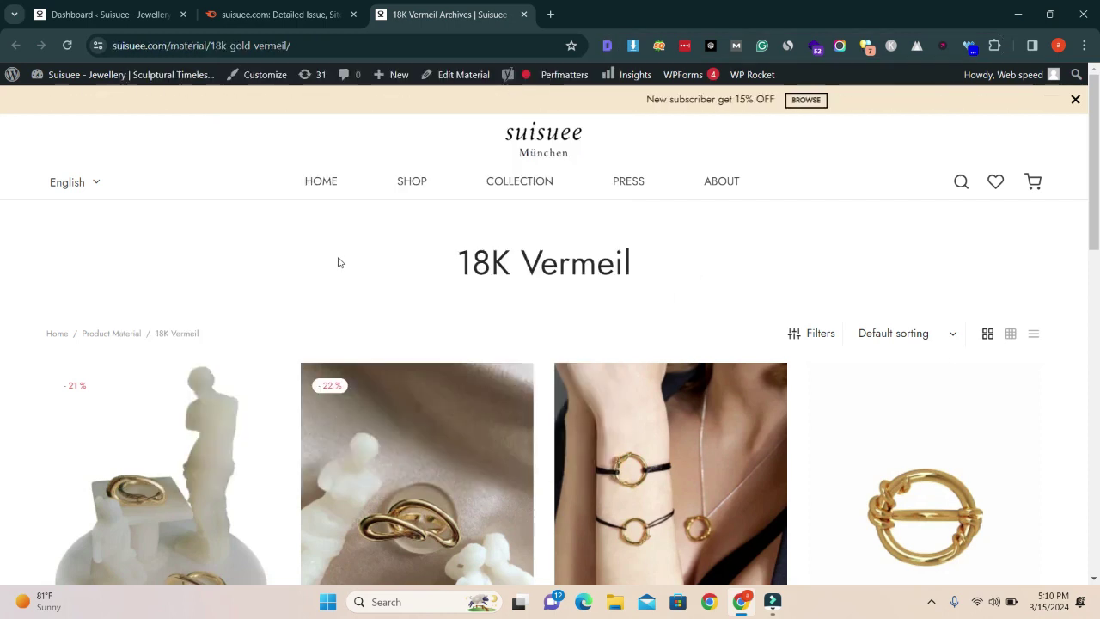
Open the 18K Vermeil material for editing in a new tab and look through its Yoast SEO section.
{"action": "middle_click", "coordinate": [456, 75]}
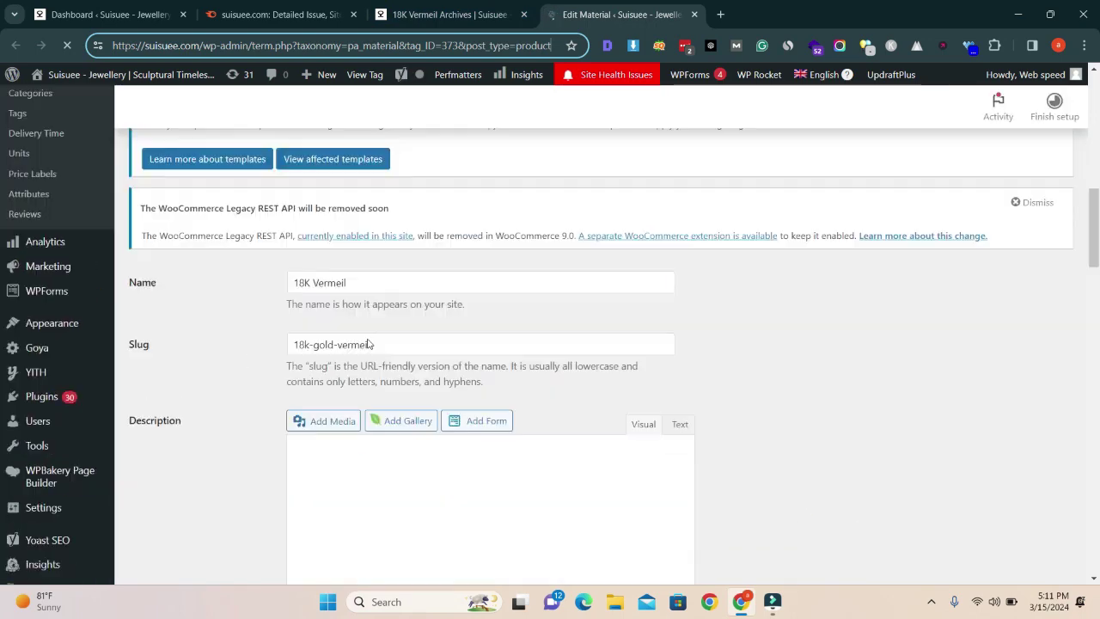
{"action": "scroll", "coordinate": [343, 344], "scroll_direction": "down", "scroll_amount": 15}
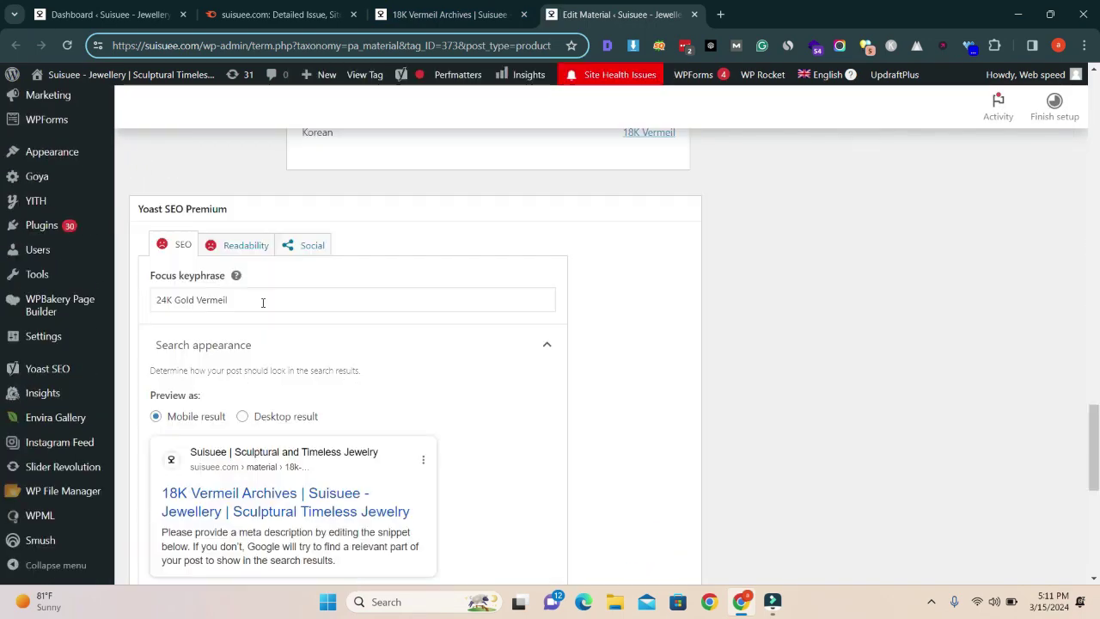
{"action": "left_click", "coordinate": [261, 301]}
{"action": "scroll", "coordinate": [344, 301], "scroll_direction": "up", "scroll_amount": 8}
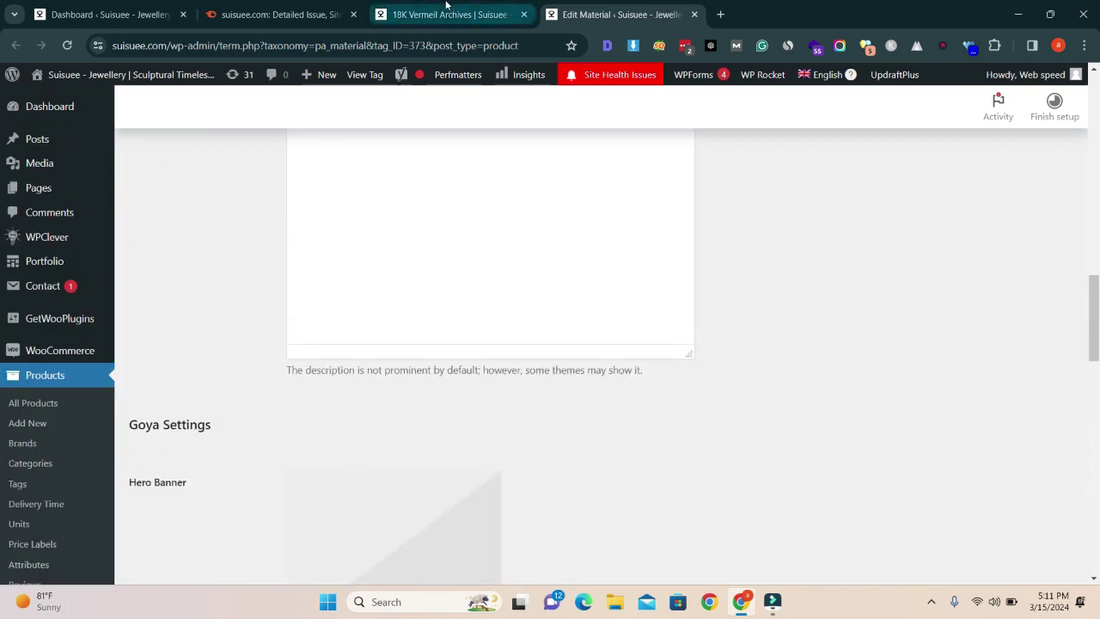
Return to the 18K Vermeil page and compare its URL with its canonical in the SEO extension.
{"action": "left_click", "coordinate": [447, 15]}
{"action": "left_click", "coordinate": [608, 46]}
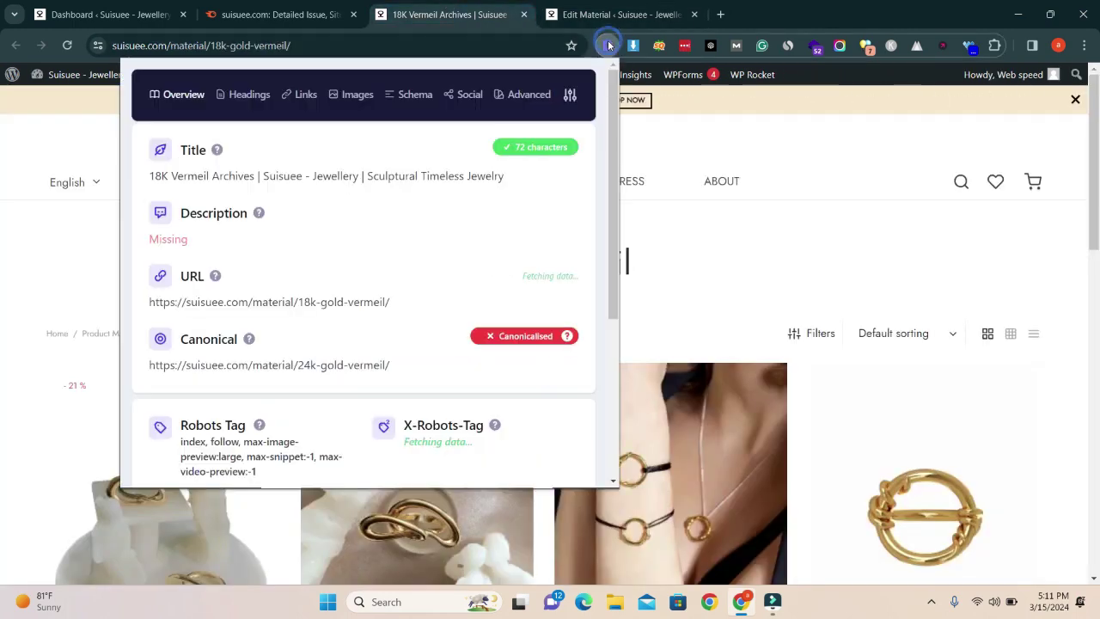
{"action": "left_click_drag", "start_coordinate": [398, 303], "coordinate": [381, 302]}
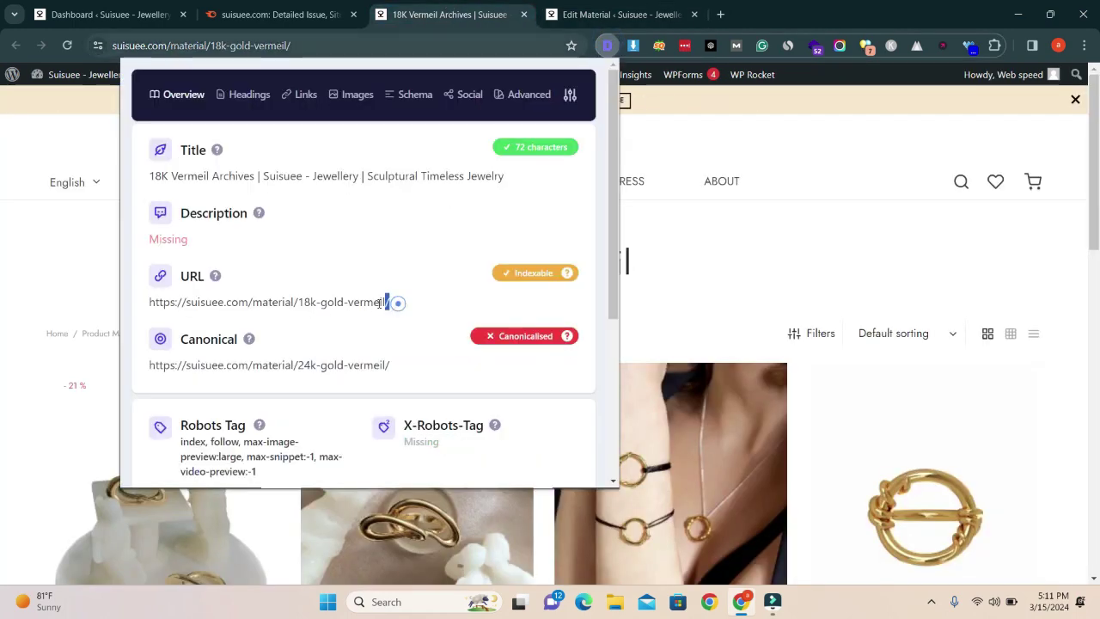
{"action": "left_click", "coordinate": [341, 45]}
{"action": "left_click", "coordinate": [367, 45]}
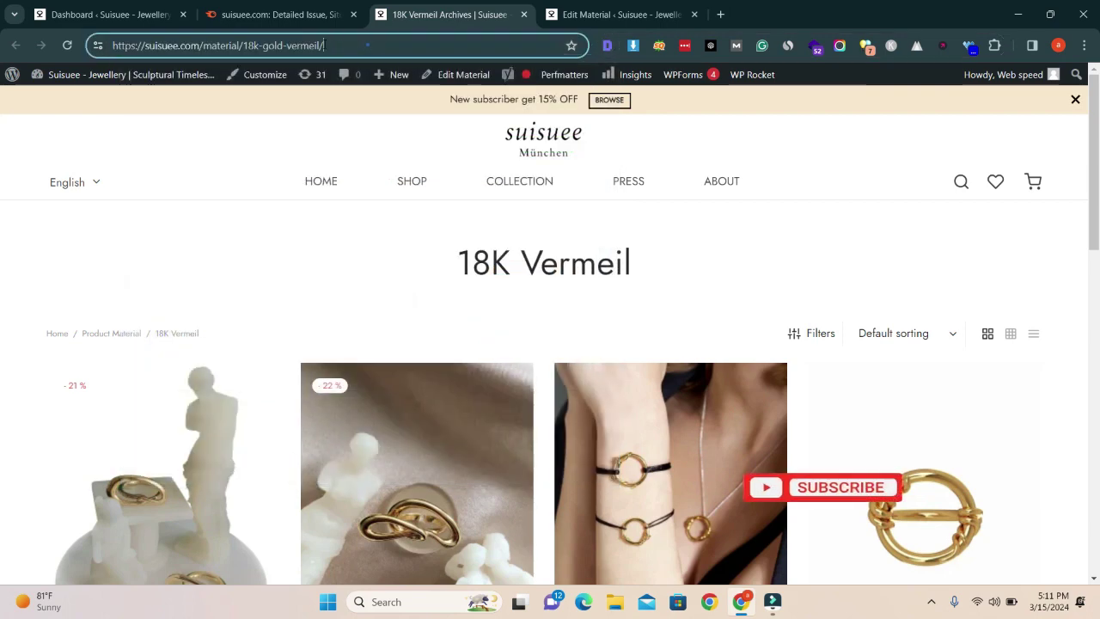
{"action": "triple_click", "coordinate": [293, 44]}
{"action": "right_click", "coordinate": [288, 43]}
{"action": "left_click", "coordinate": [370, 174]}
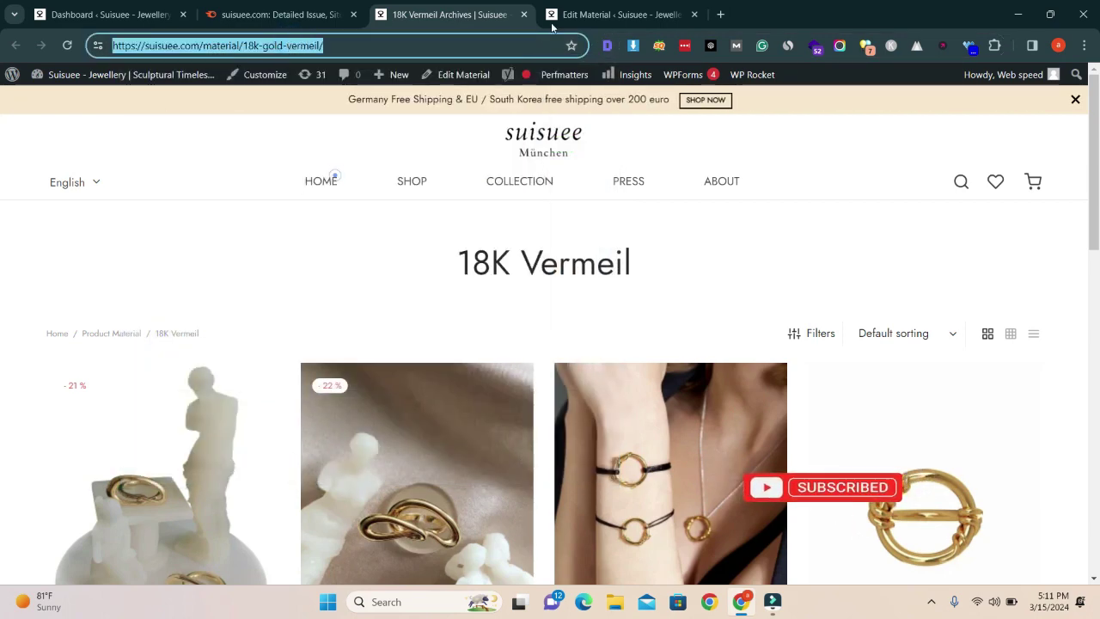
{"action": "left_click", "coordinate": [602, 15]}
{"action": "scroll", "coordinate": [336, 394], "scroll_direction": "down", "scroll_amount": 10}
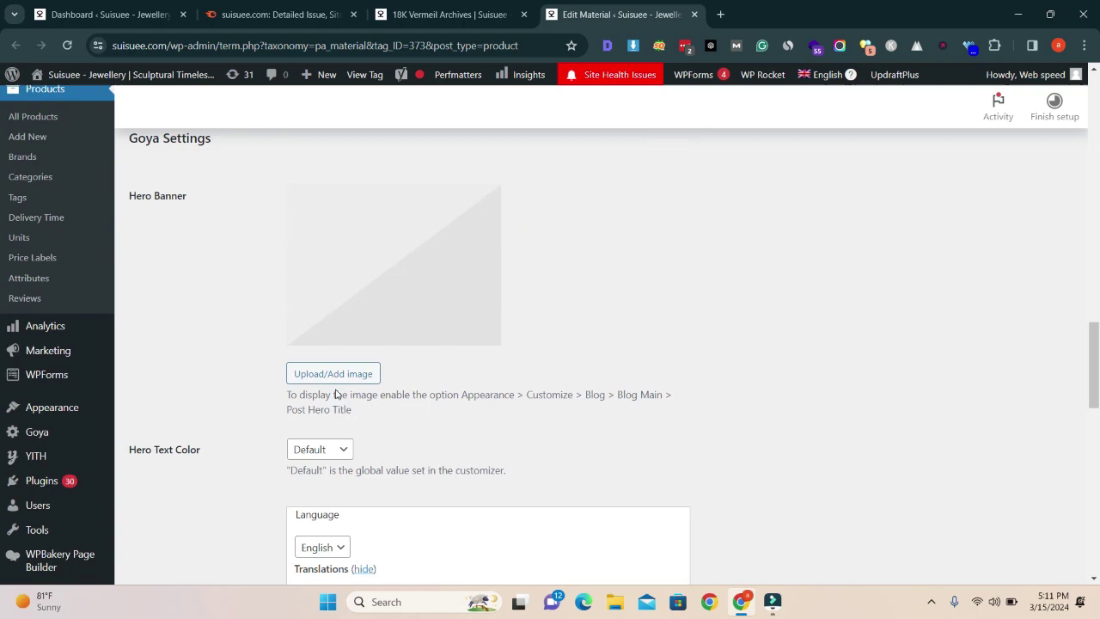
{"action": "scroll", "coordinate": [336, 394], "scroll_direction": "down", "scroll_amount": 5}
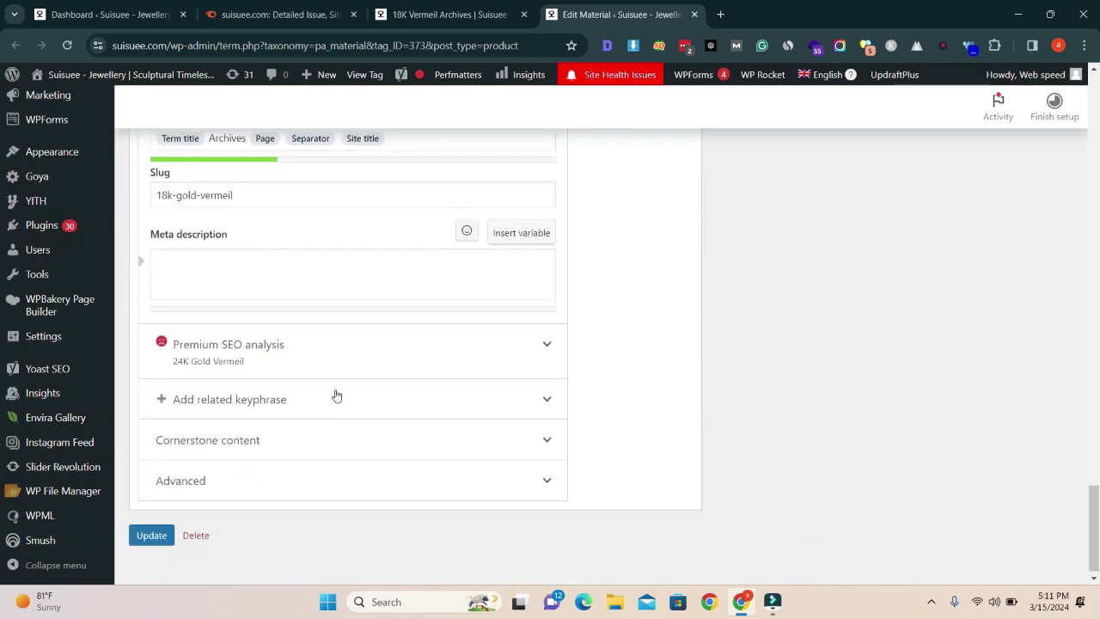
{"action": "left_click", "coordinate": [520, 471]}
{"action": "scroll", "coordinate": [513, 464], "scroll_direction": "down", "scroll_amount": 2}
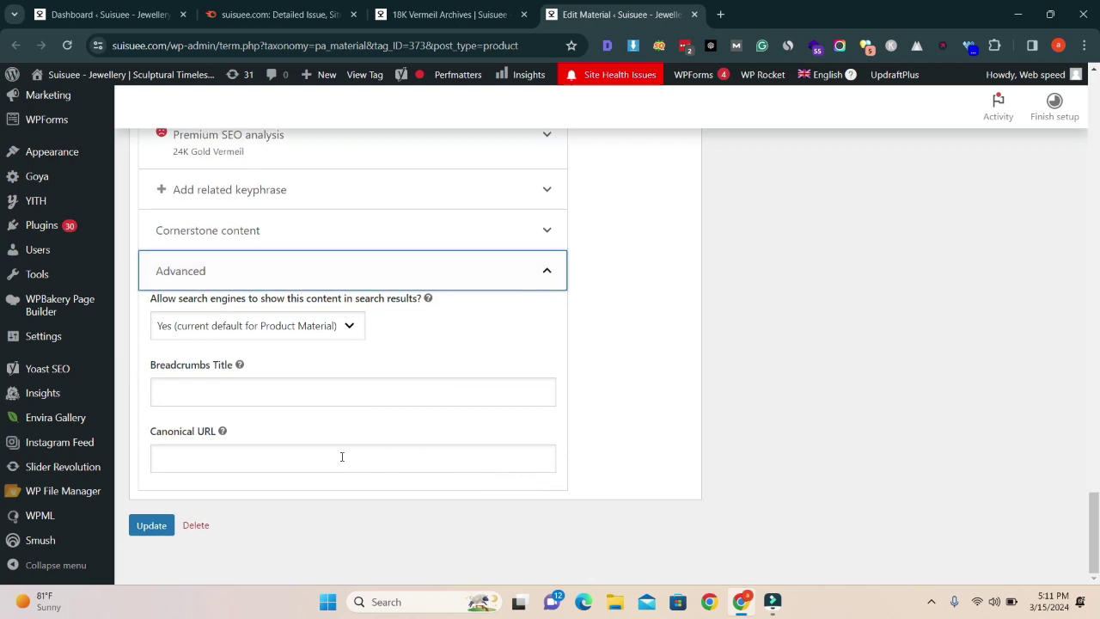
{"action": "left_click", "coordinate": [253, 458]}
{"action": "right_click", "coordinate": [229, 457]}
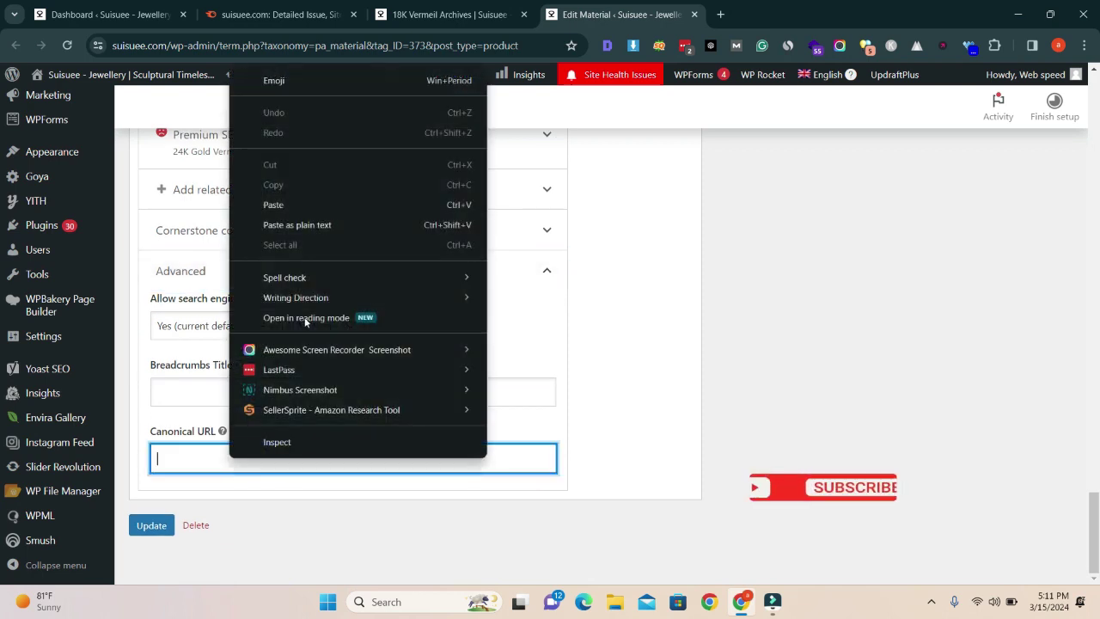
{"action": "left_click", "coordinate": [279, 207]}
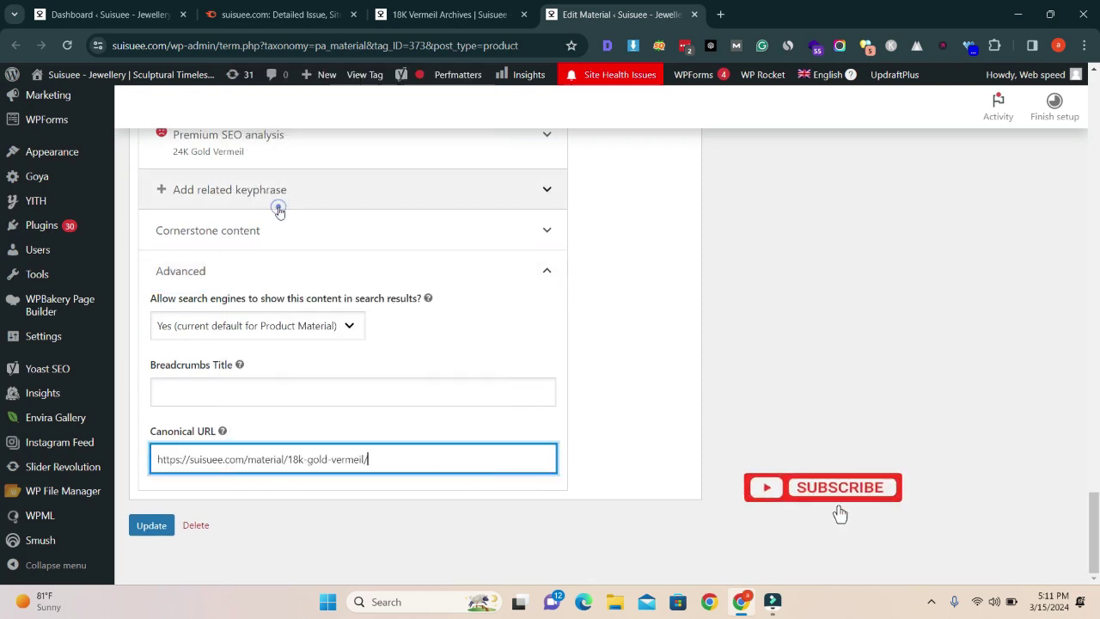
{"action": "left_click", "coordinate": [149, 534]}
Reload the 18K Vermeil page and check its canonical URL in the SEO extension.
{"action": "left_click", "coordinate": [459, 8]}
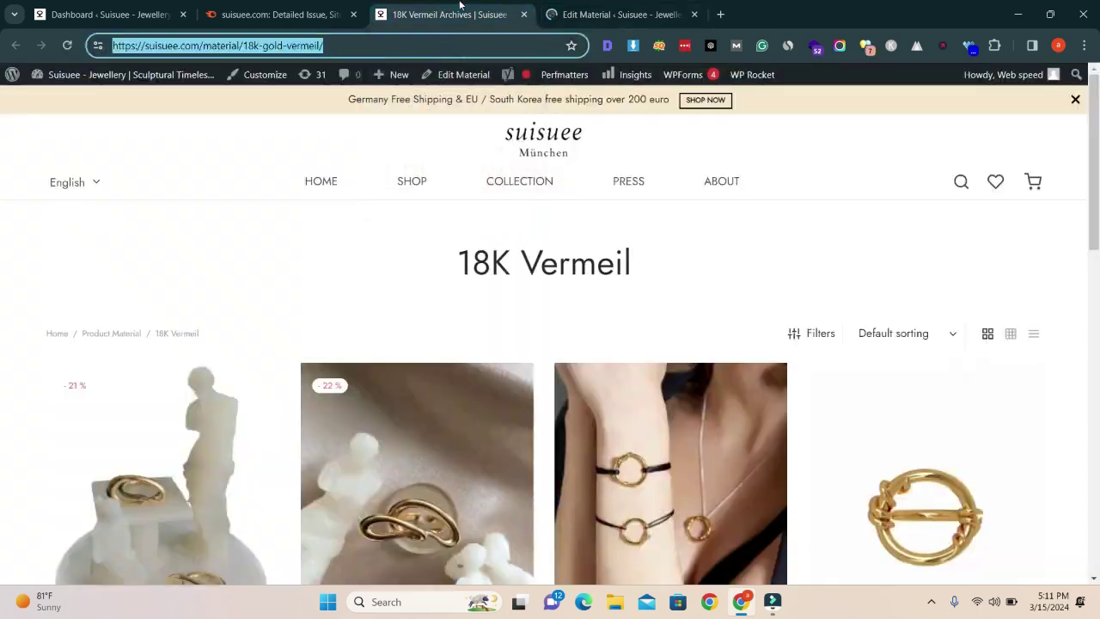
{"action": "left_click", "coordinate": [383, 46]}
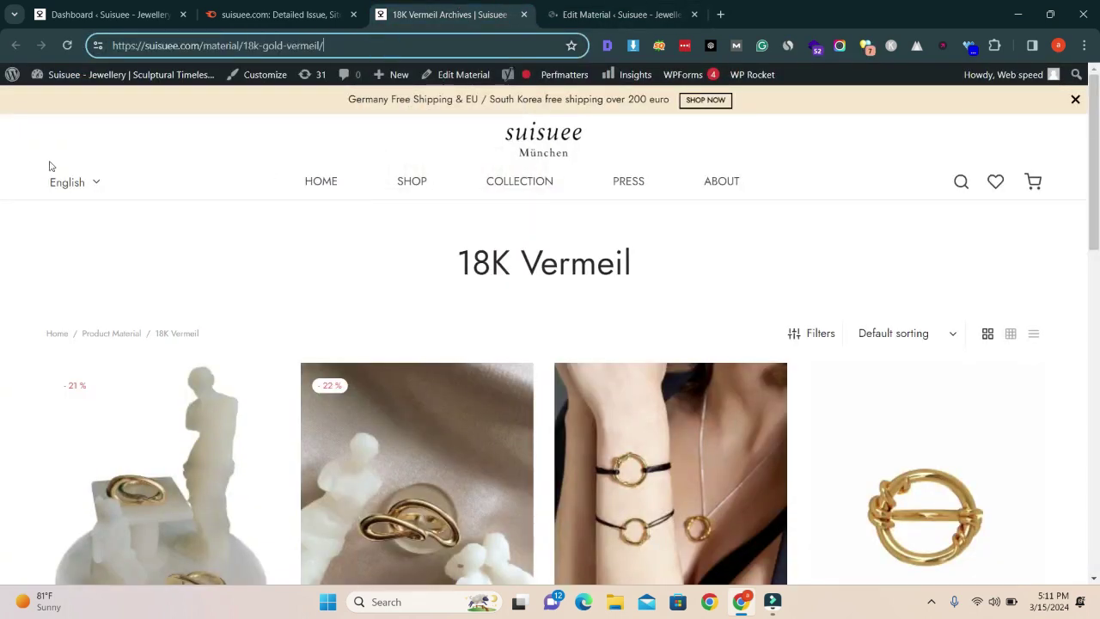
{"action": "left_click", "coordinate": [67, 44]}
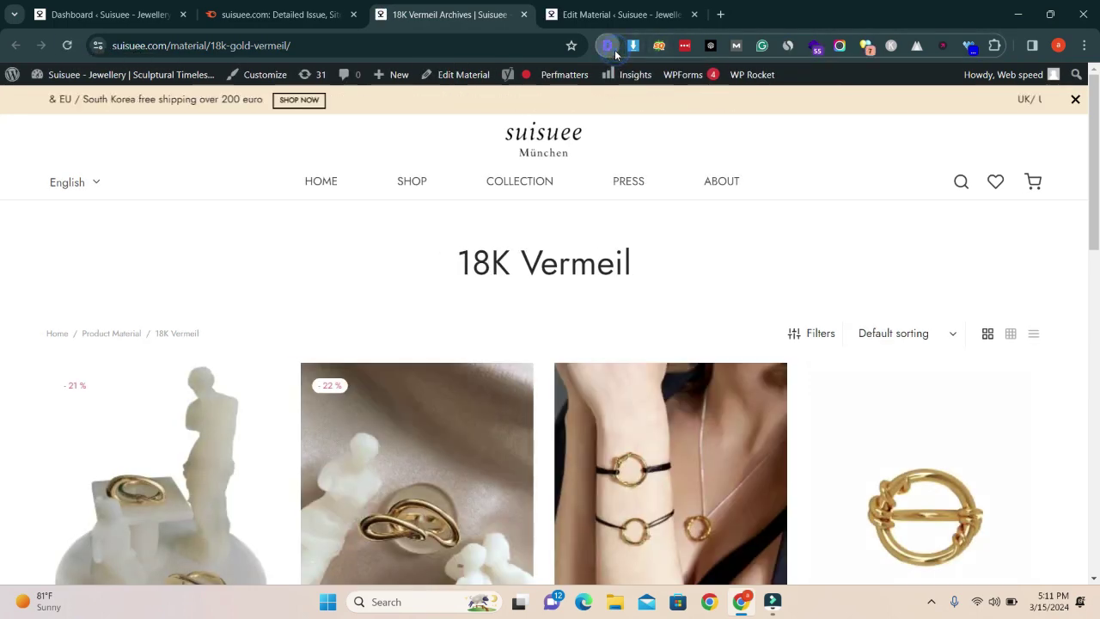
{"action": "left_click", "coordinate": [615, 50]}
{"action": "scroll", "coordinate": [388, 263], "scroll_direction": "down", "scroll_amount": 2}
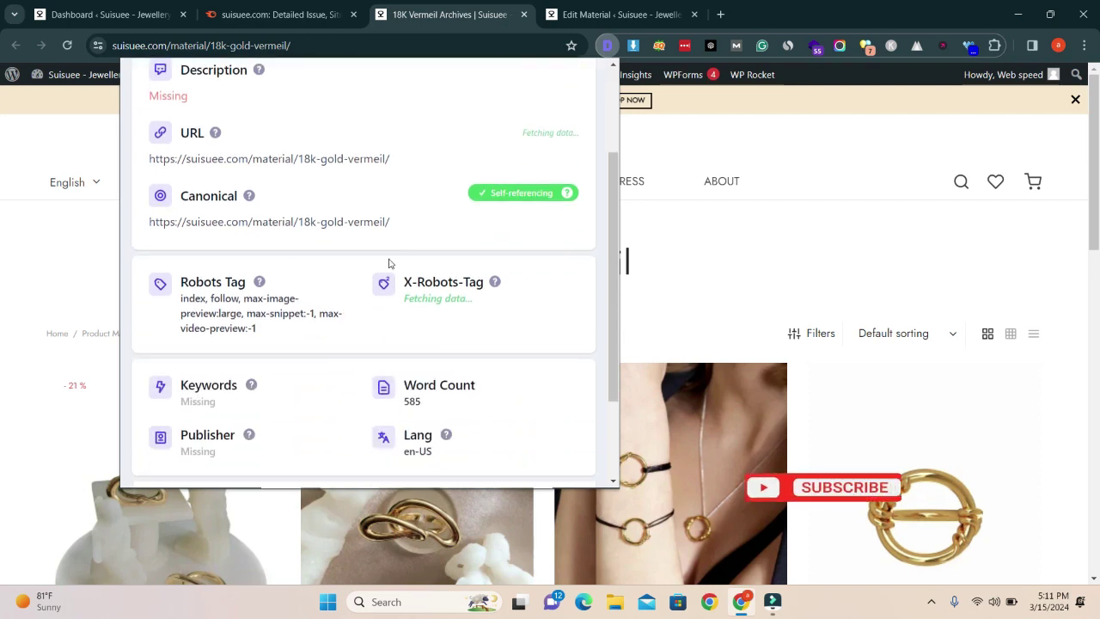
{"action": "left_click_drag", "start_coordinate": [408, 227], "coordinate": [146, 228]}
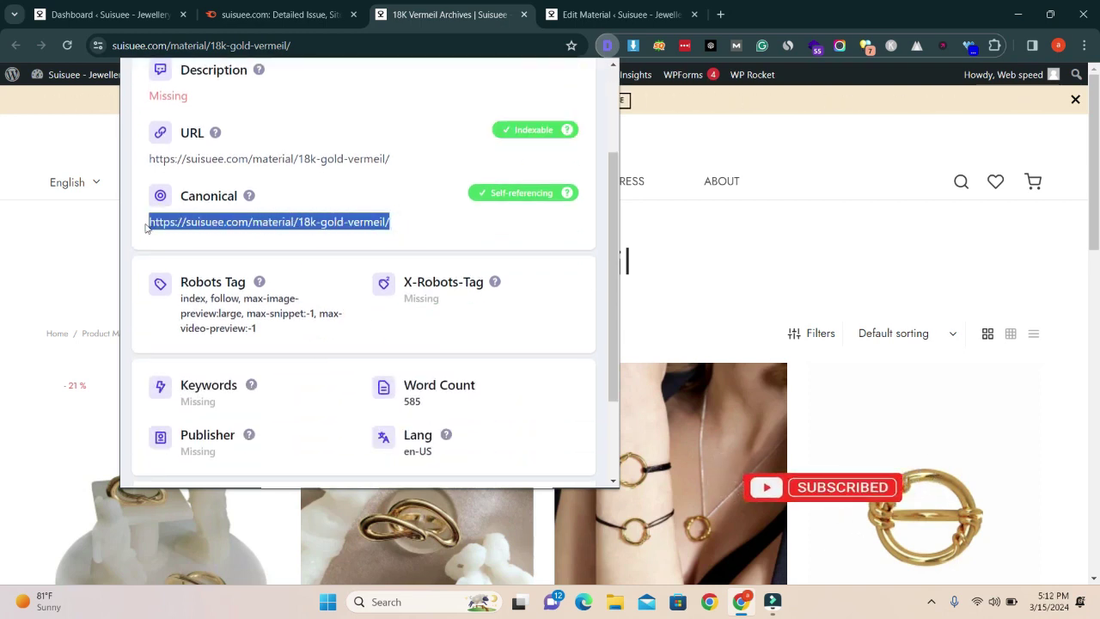
{"action": "left_click", "coordinate": [394, 172]}
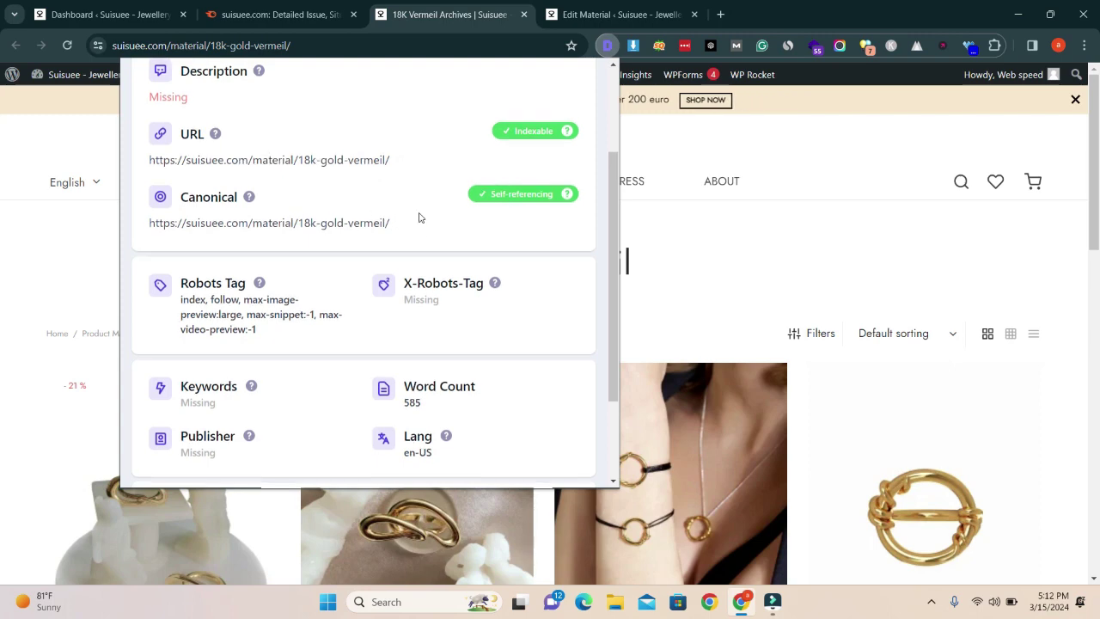
{"action": "scroll", "coordinate": [419, 219], "scroll_direction": "up", "scroll_amount": 2}
{"action": "scroll", "coordinate": [447, 350], "scroll_direction": "down", "scroll_amount": 1}
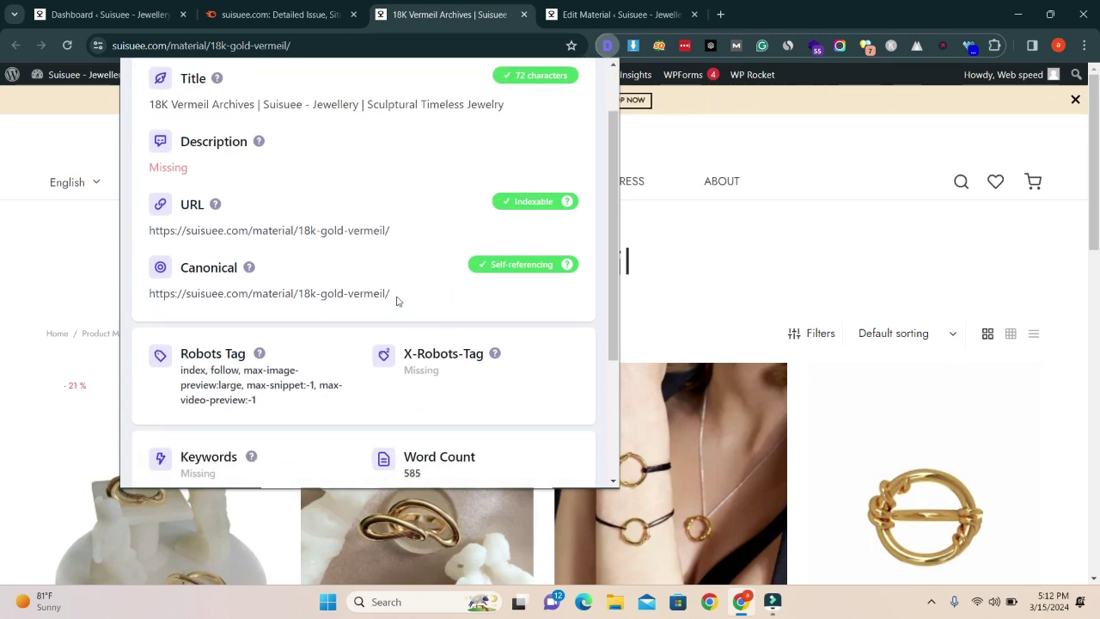
{"action": "left_click_drag", "start_coordinate": [396, 294], "coordinate": [149, 295]}
Go back to the audit's sitemap error list, open the 18k-gold-plated-brass page, and open its material for editing in a new tab.
{"action": "key", "text": "ctrl+shift+Tab"}
{"action": "scroll", "coordinate": [791, 311], "scroll_direction": "down", "scroll_amount": 1}
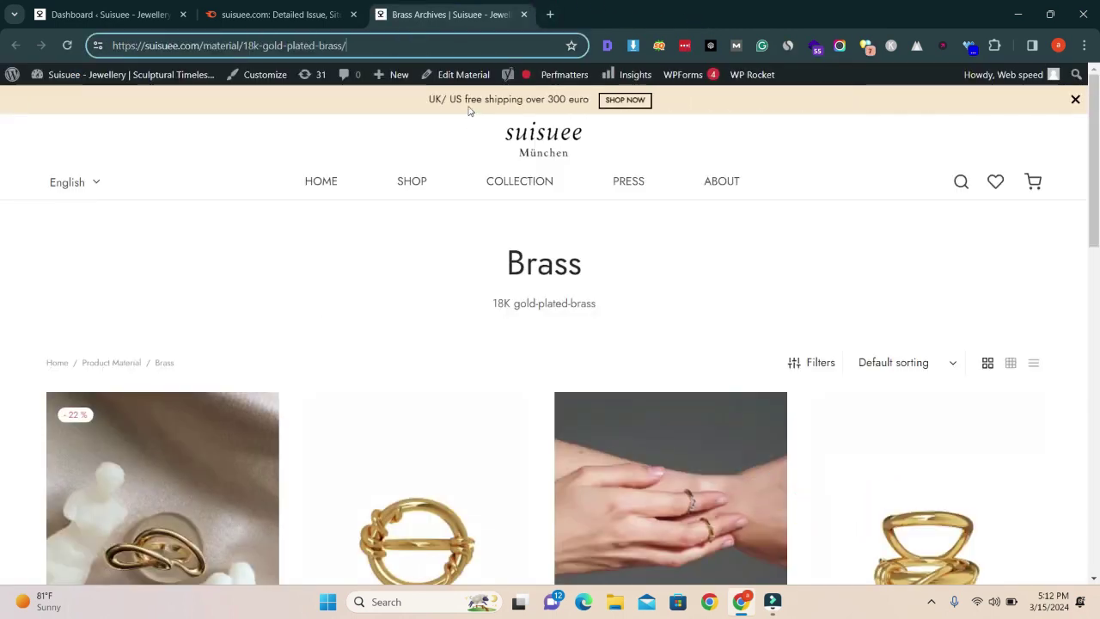
{"action": "right_click", "coordinate": [460, 75]}
{"action": "left_click", "coordinate": [491, 84]}
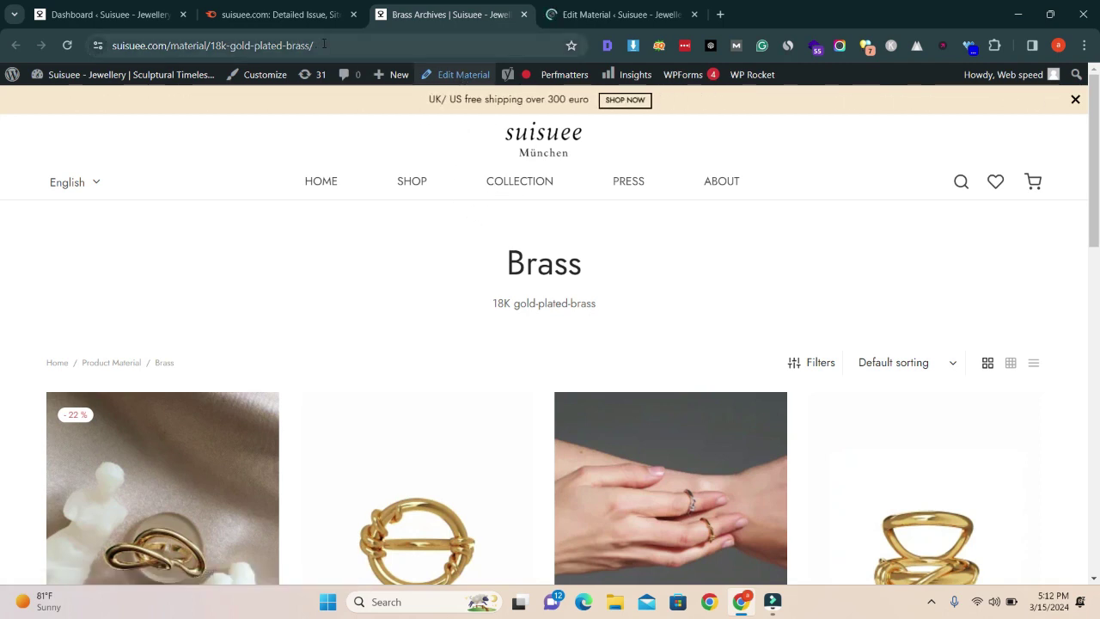
{"action": "left_click", "coordinate": [373, 44]}
{"action": "right_click", "coordinate": [283, 44]}
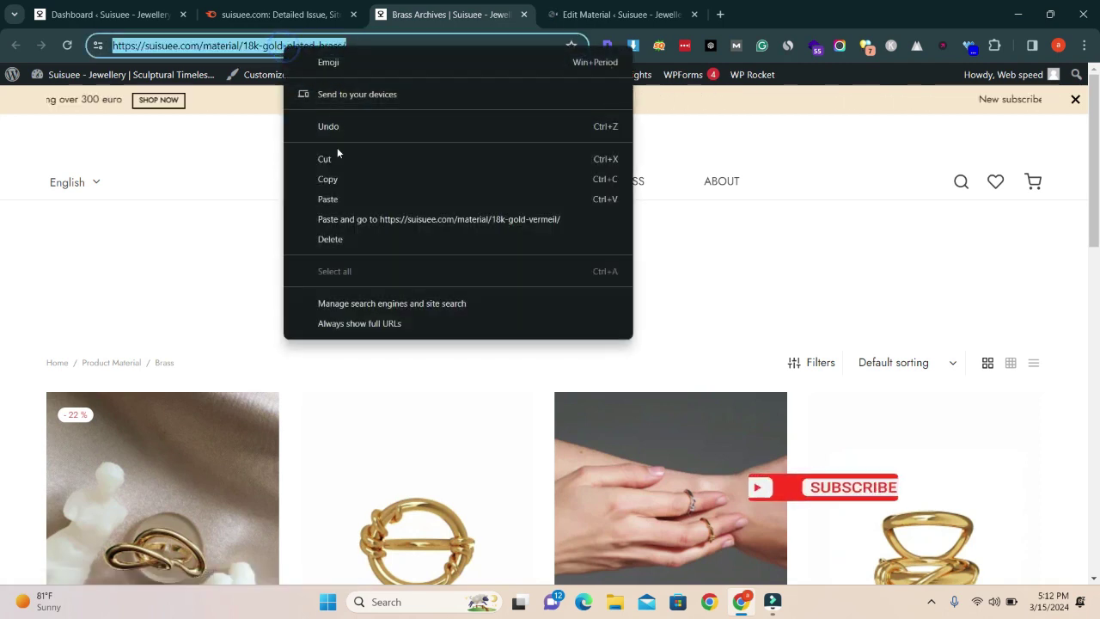
{"action": "left_click", "coordinate": [336, 178]}
{"action": "left_click", "coordinate": [601, 15]}
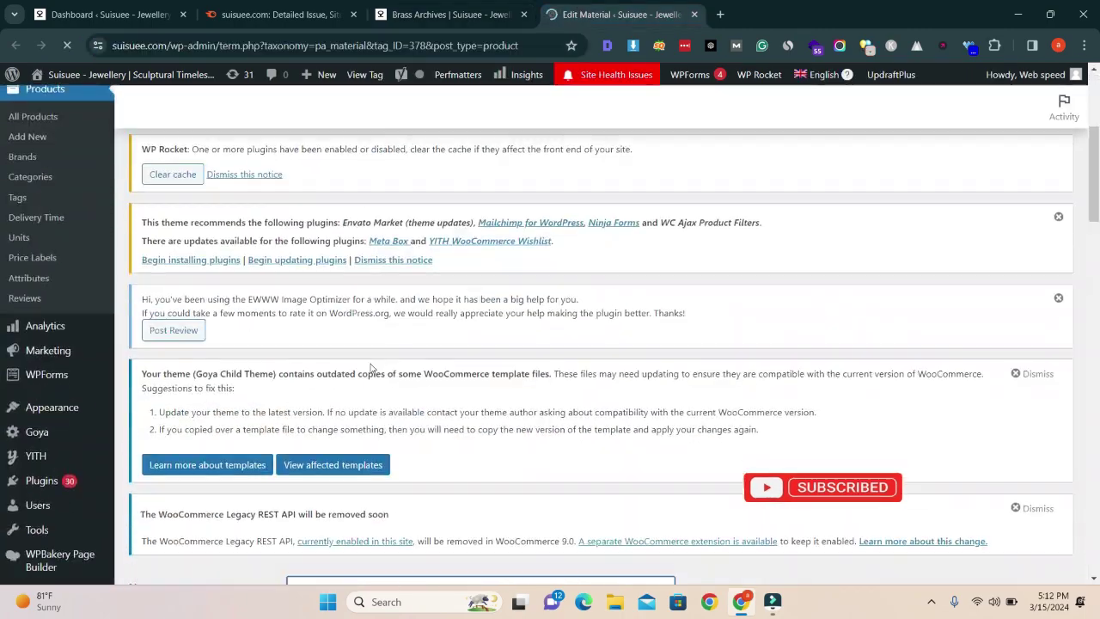
{"action": "scroll", "coordinate": [371, 365], "scroll_direction": "down", "scroll_amount": 5}
{"action": "scroll", "coordinate": [371, 365], "scroll_direction": "down", "scroll_amount": 15}
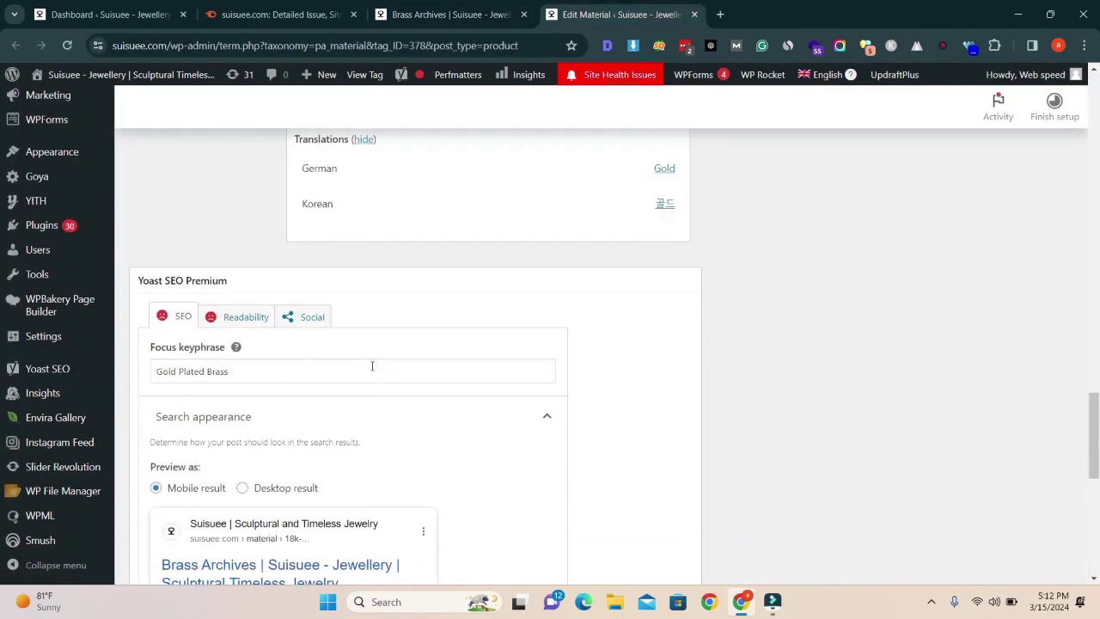
{"action": "scroll", "coordinate": [372, 366], "scroll_direction": "down", "scroll_amount": 2}
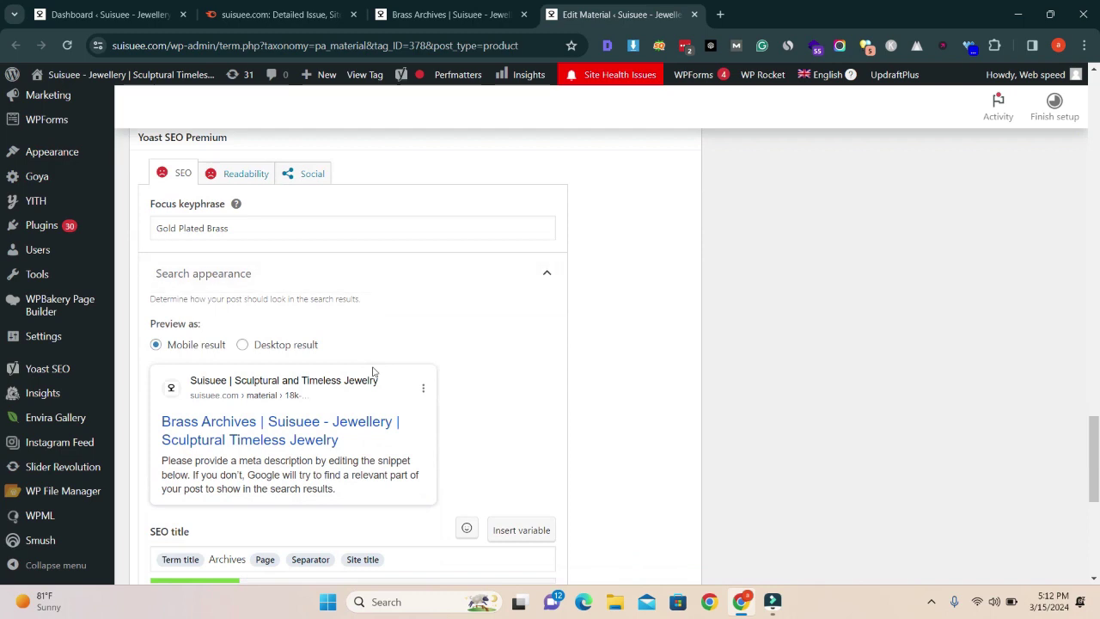
{"action": "scroll", "coordinate": [375, 375], "scroll_direction": "down", "scroll_amount": 6}
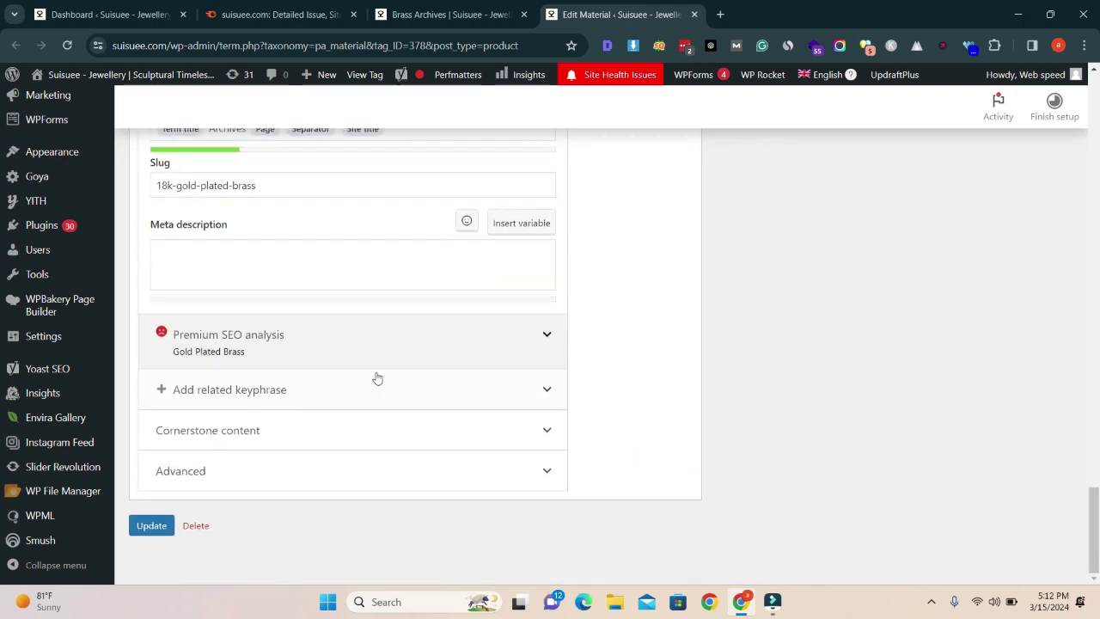
{"action": "left_click", "coordinate": [394, 468]}
{"action": "scroll", "coordinate": [350, 444], "scroll_direction": "down", "scroll_amount": 2}
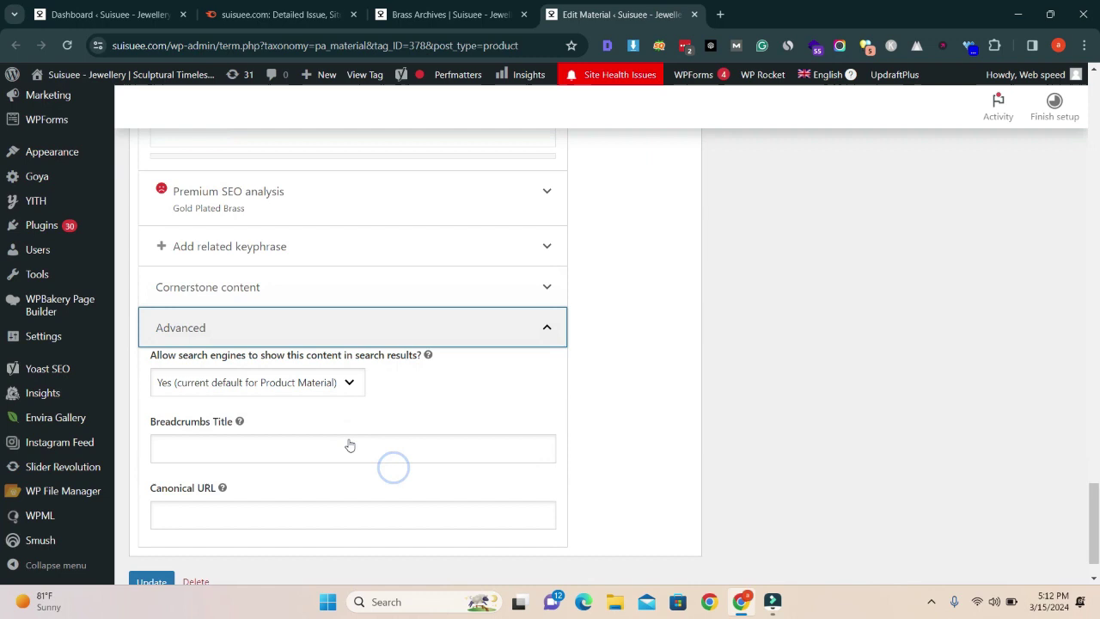
{"action": "scroll", "coordinate": [350, 444], "scroll_direction": "down", "scroll_amount": 1}
{"action": "left_click", "coordinate": [250, 459]}
{"action": "right_click", "coordinate": [247, 459]}
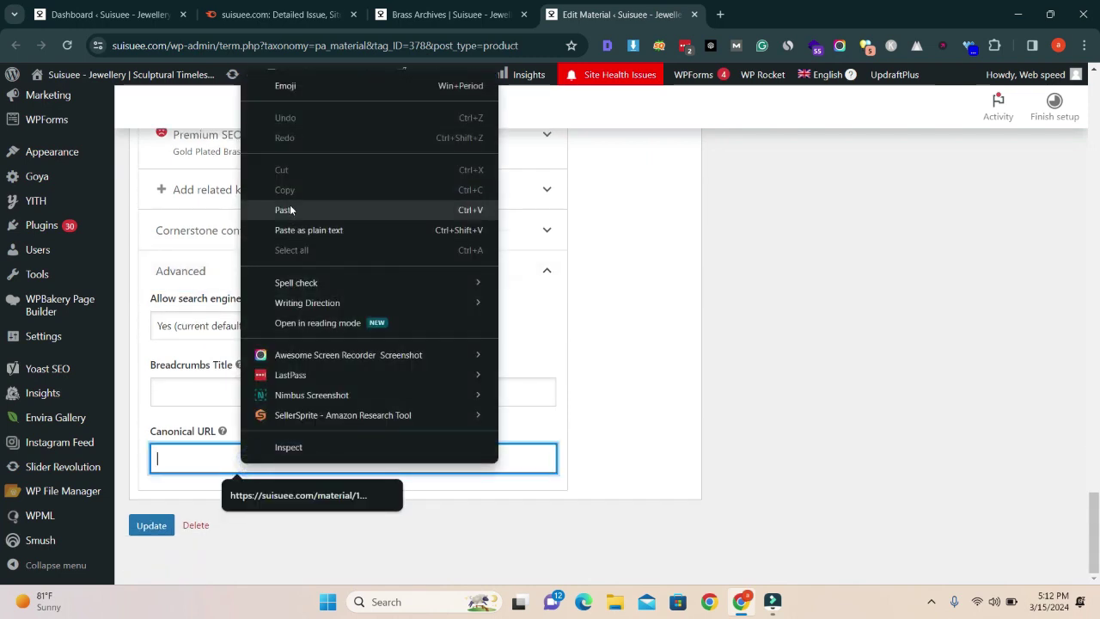
{"action": "left_click", "coordinate": [290, 210]}
{"action": "left_click", "coordinate": [151, 525]}
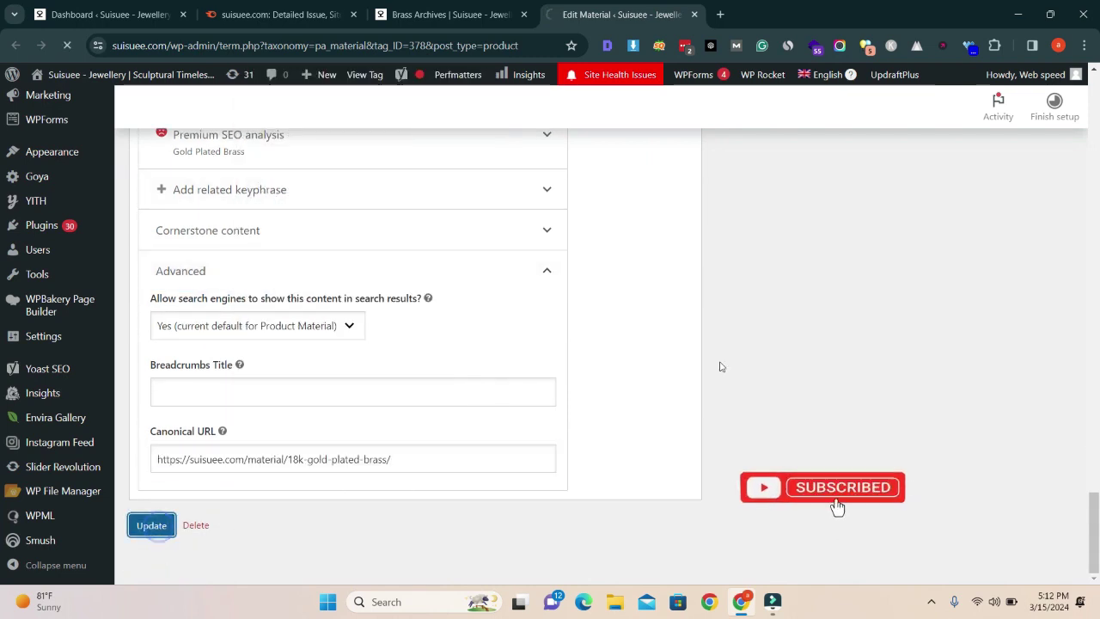
Reload the Brass material page and check its canonical URL in the SEO extension.
{"action": "left_click", "coordinate": [447, 14]}
{"action": "left_click", "coordinate": [67, 45]}
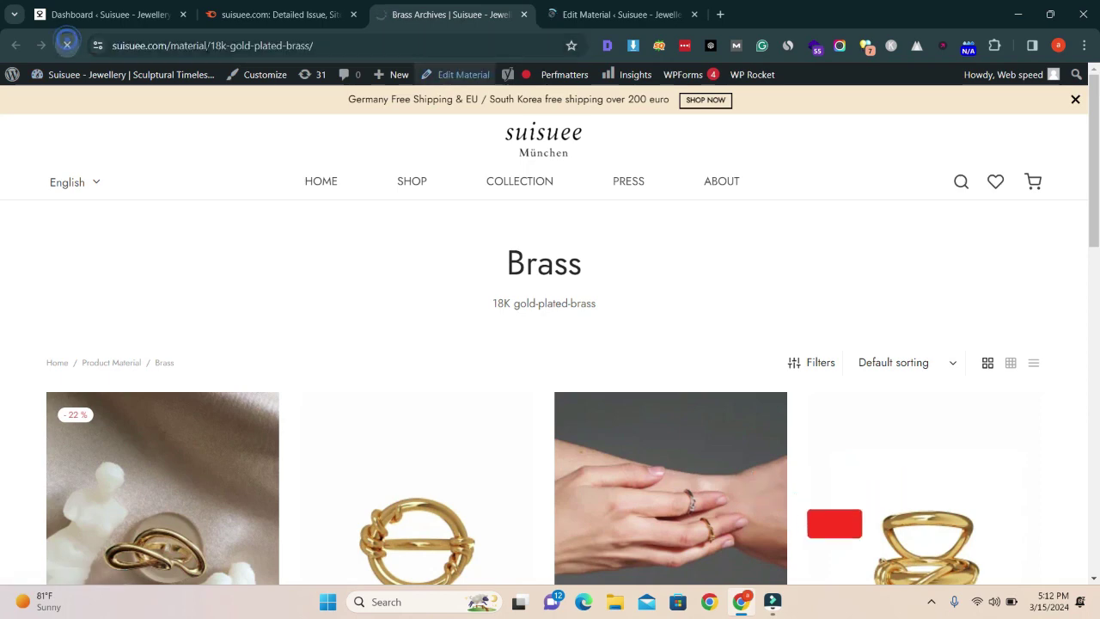
{"action": "left_click", "coordinate": [606, 46]}
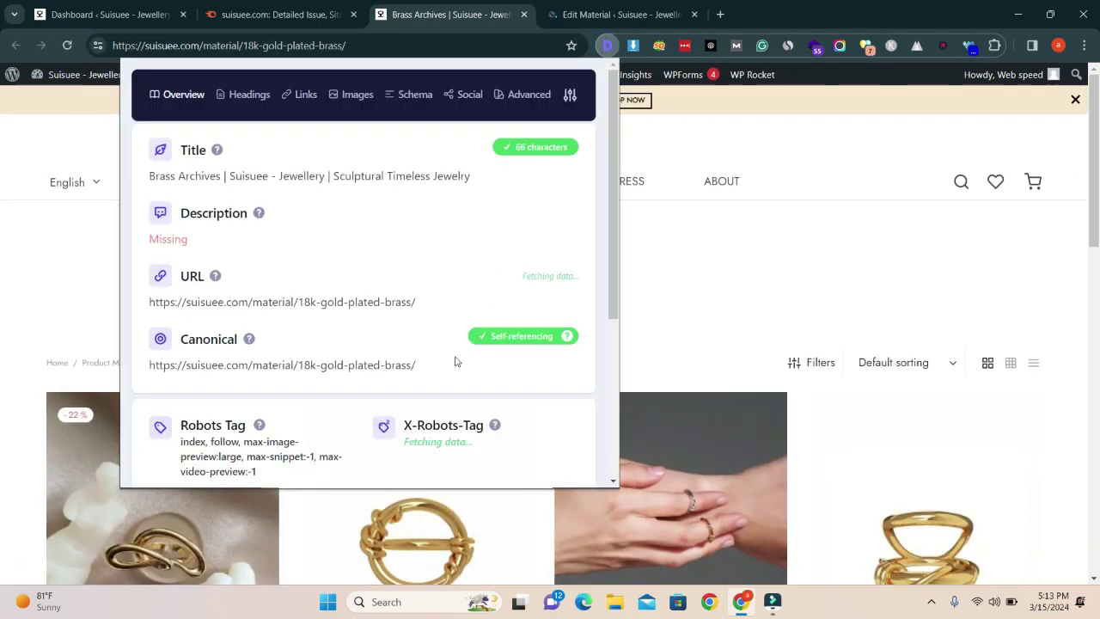
{"action": "left_click_drag", "start_coordinate": [417, 365], "coordinate": [134, 372]}
{"action": "left_click", "coordinate": [381, 337]}
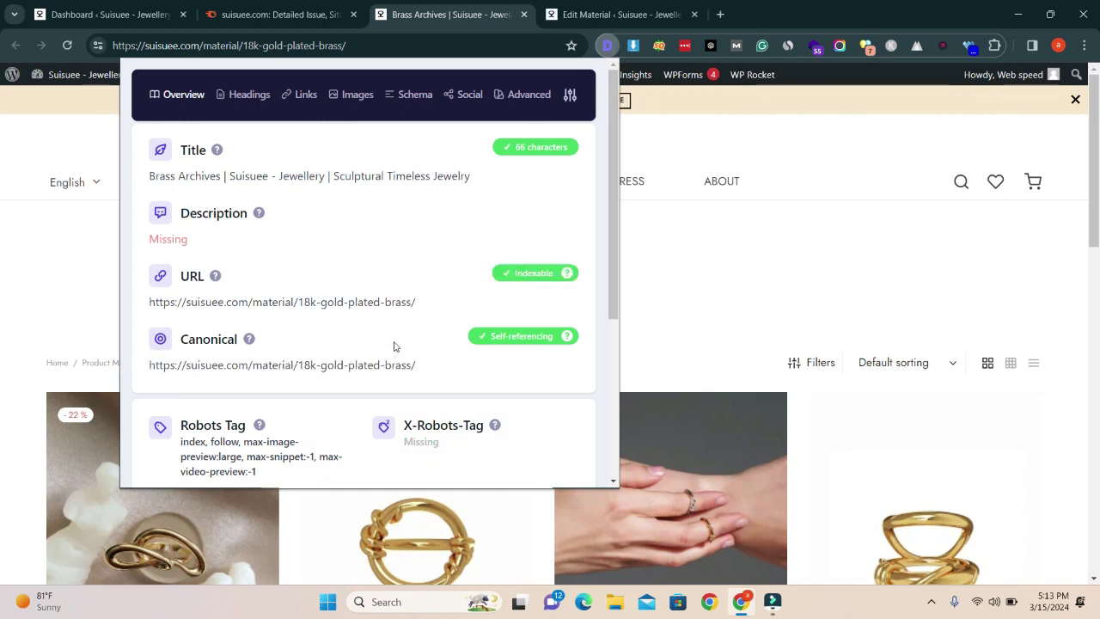
Close the Brass pages, open the product-category/earring page from the audit's sitemap error list, and open its category for editing in a new tab.
{"action": "left_click", "coordinate": [524, 15]}
{"action": "left_click", "coordinate": [525, 14]}
{"action": "left_click", "coordinate": [524, 15]}
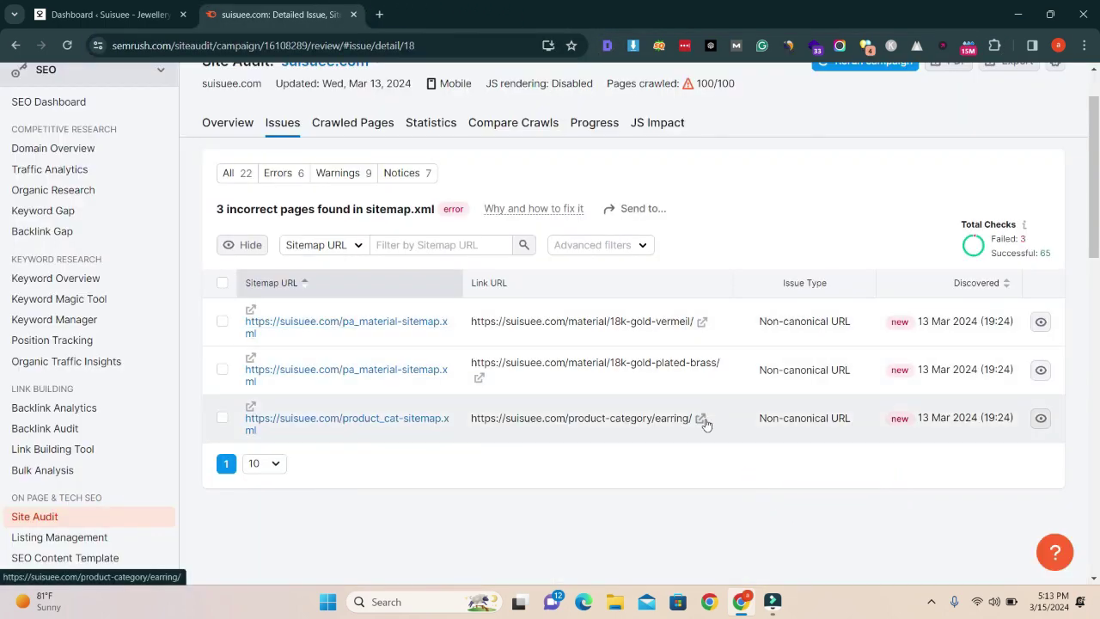
{"action": "left_click", "coordinate": [701, 419]}
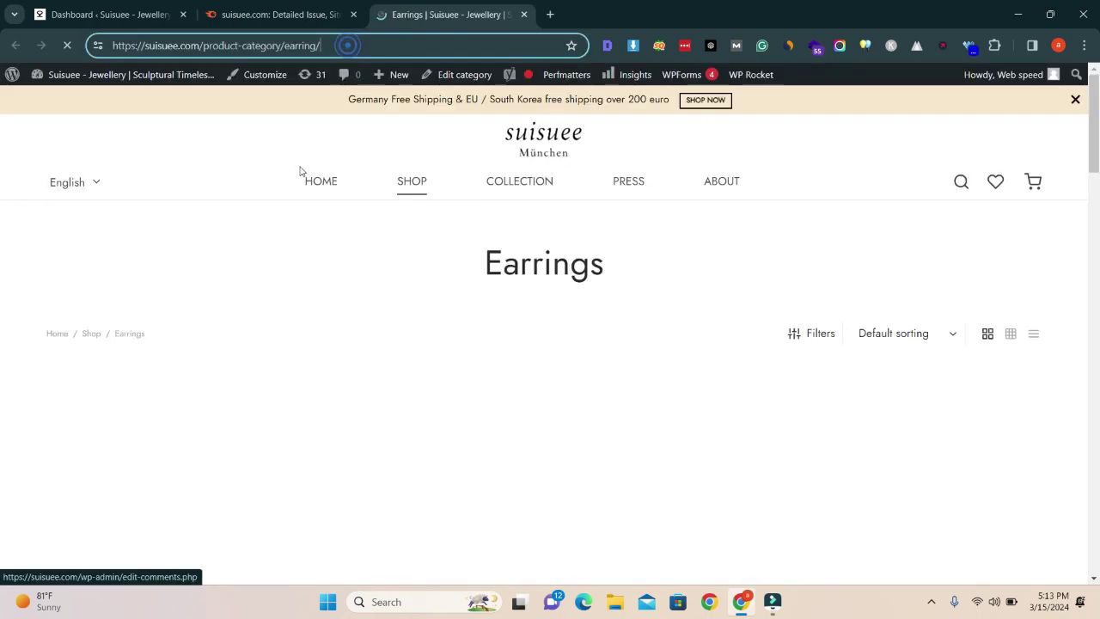
{"action": "right_click", "coordinate": [465, 78]}
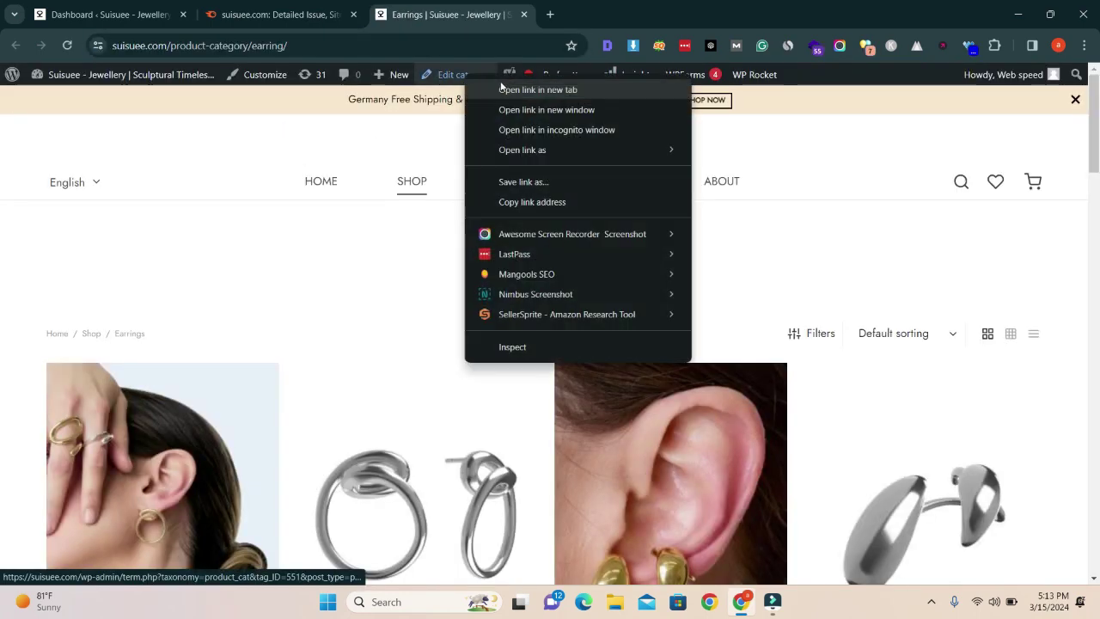
{"action": "left_click", "coordinate": [508, 86]}
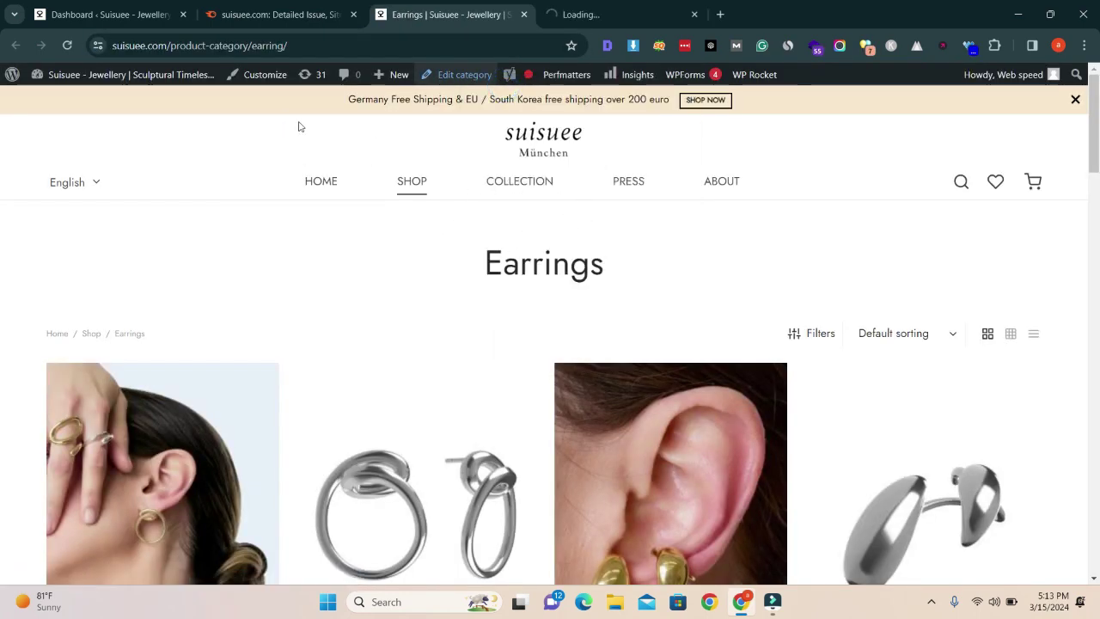
{"action": "left_click", "coordinate": [340, 45]}
{"action": "key", "text": "ctrl+a"}
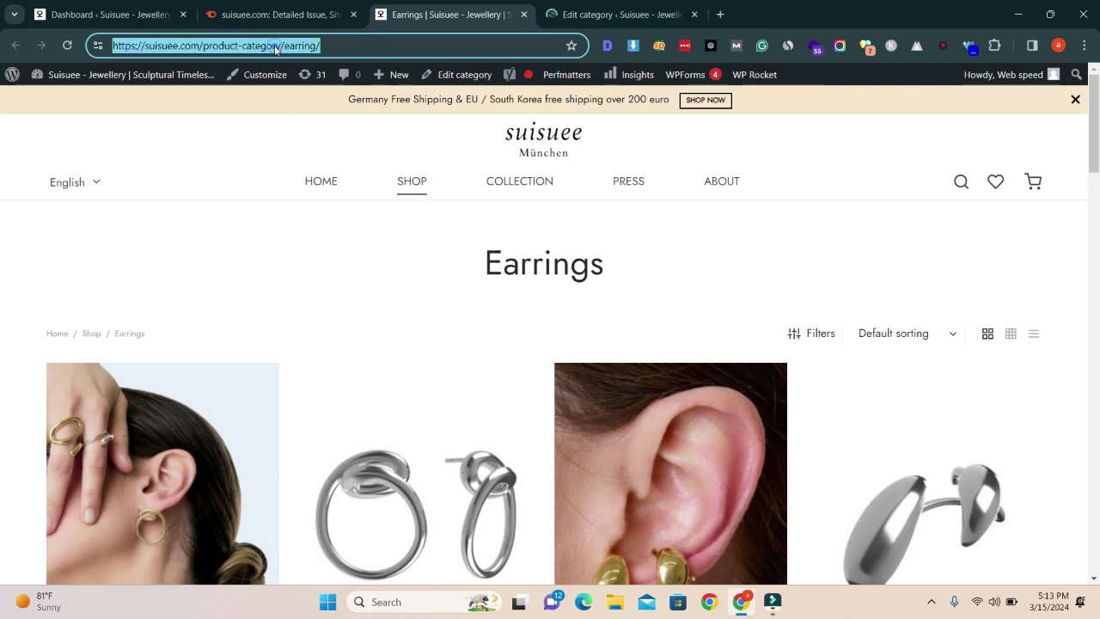
{"action": "right_click", "coordinate": [275, 43]}
{"action": "left_click", "coordinate": [325, 182]}
{"action": "key", "text": "ctrl+Tab"}
{"action": "scroll", "coordinate": [467, 491], "scroll_direction": "down", "scroll_amount": 8}
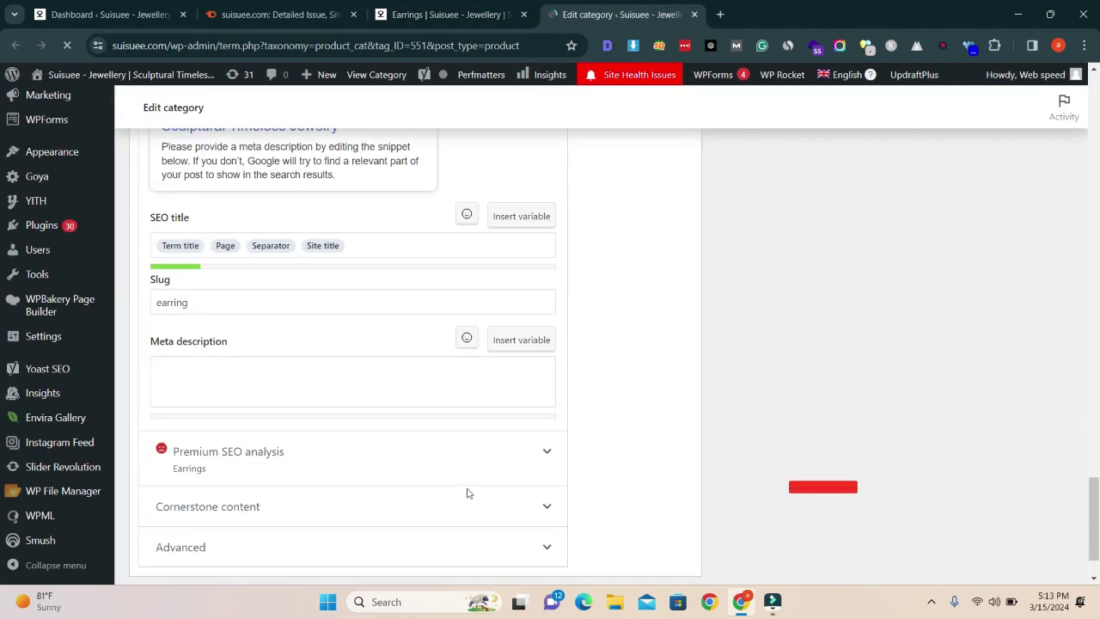
{"action": "left_click", "coordinate": [482, 475]}
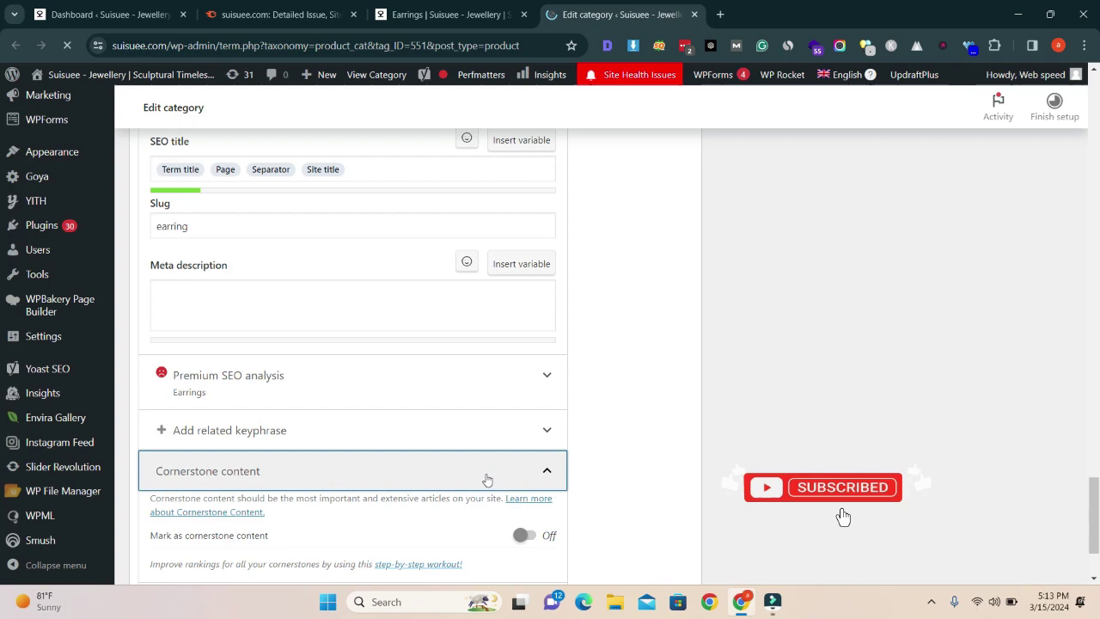
{"action": "left_click", "coordinate": [487, 470]}
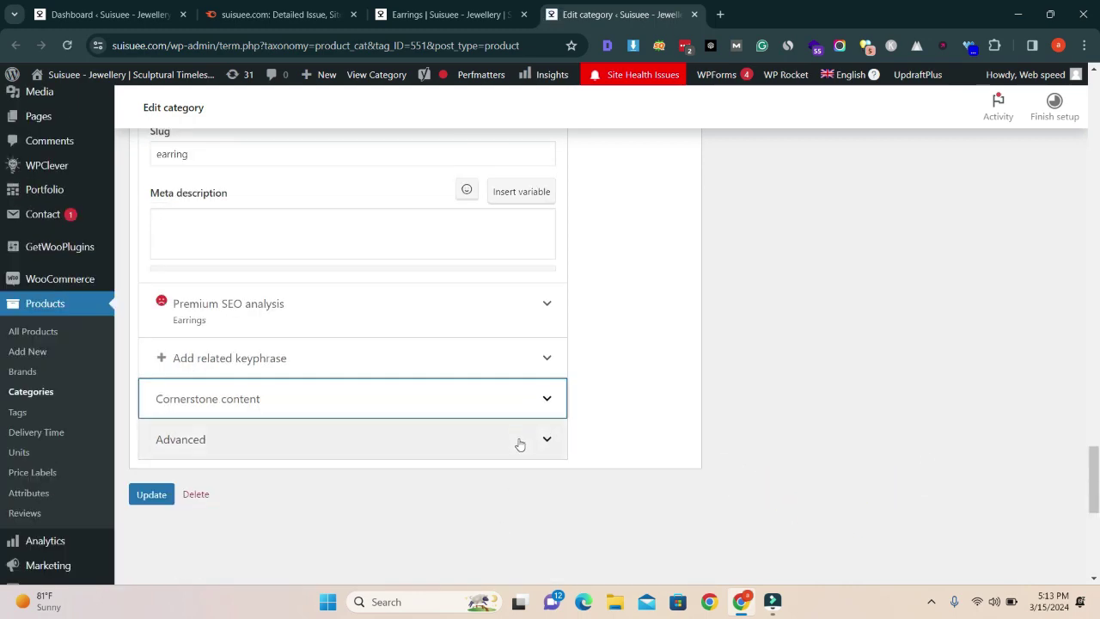
{"action": "left_click", "coordinate": [519, 440]}
{"action": "scroll", "coordinate": [275, 373], "scroll_direction": "down", "scroll_amount": 3}
{"action": "left_click", "coordinate": [203, 342]}
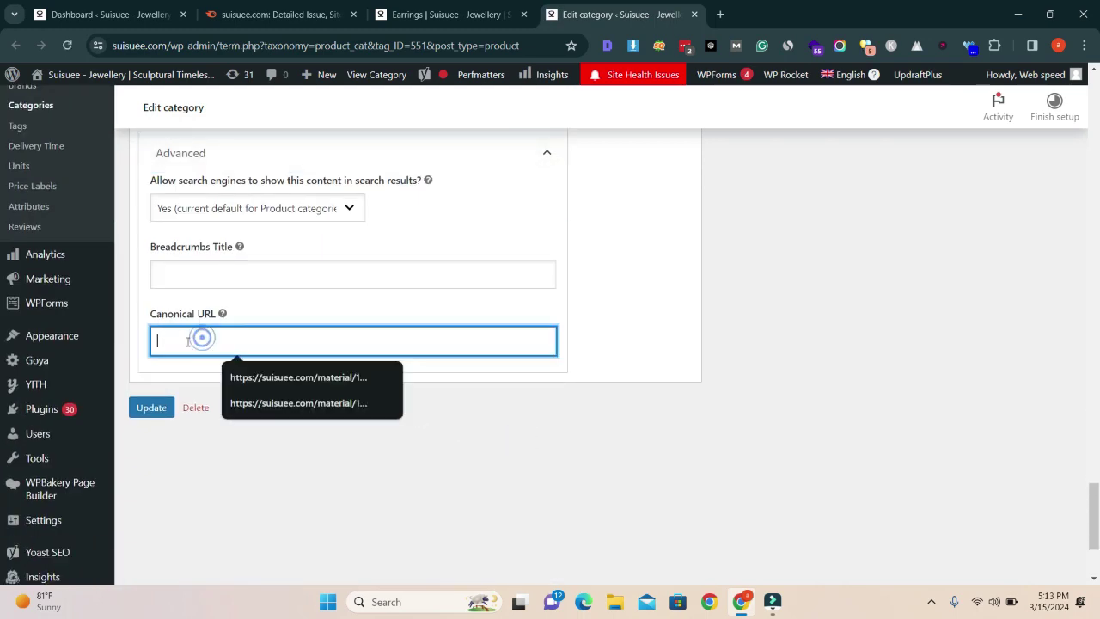
{"action": "right_click", "coordinate": [186, 342]}
{"action": "left_click", "coordinate": [235, 195]}
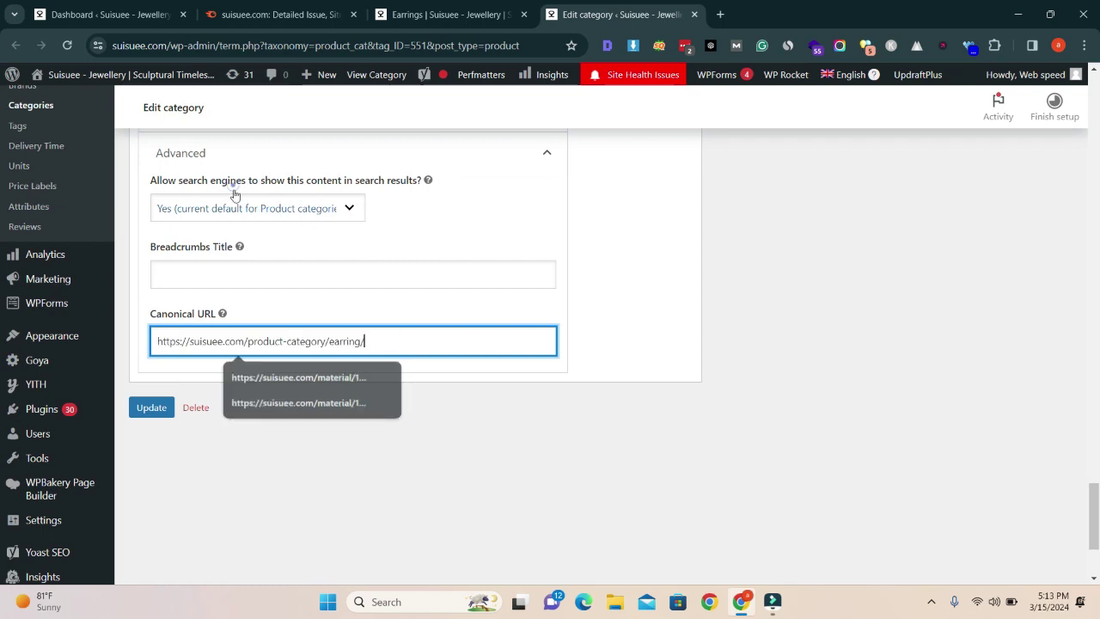
{"action": "left_click", "coordinate": [164, 411]}
Reload the Earrings category page, check its canonical URL in the SEO extension, and look over the page's products.
{"action": "left_click", "coordinate": [451, 15]}
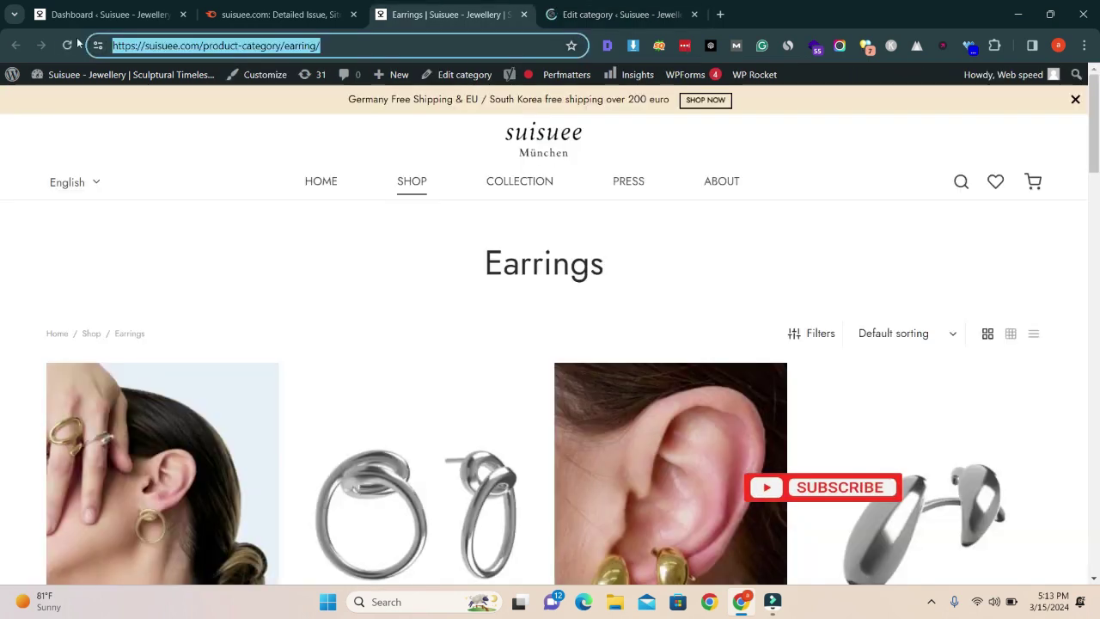
{"action": "left_click", "coordinate": [69, 44]}
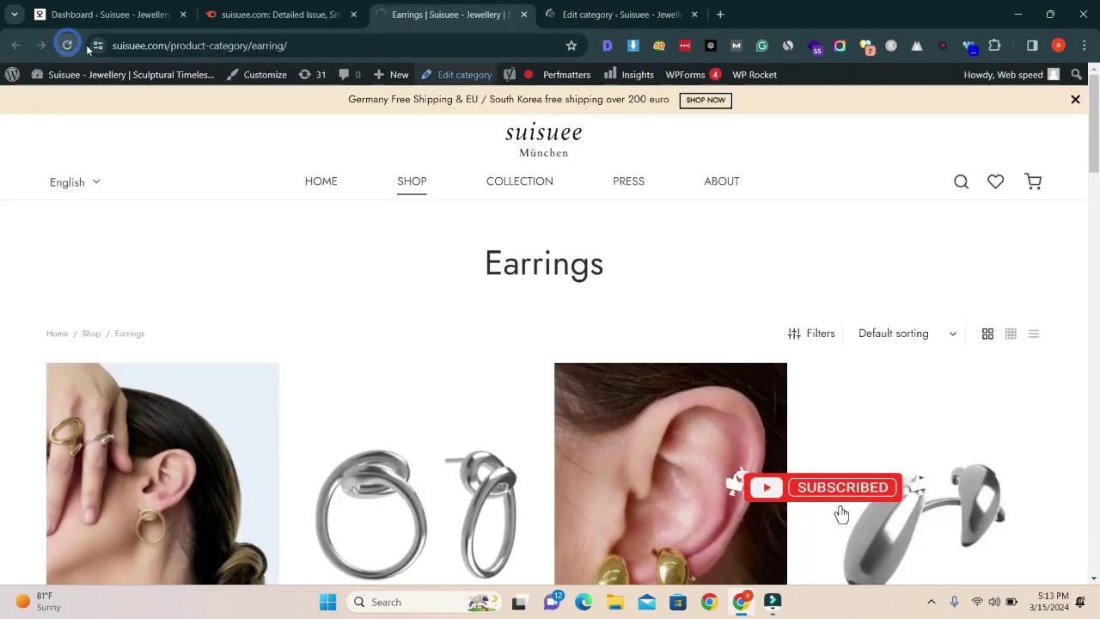
{"action": "left_click", "coordinate": [336, 45]}
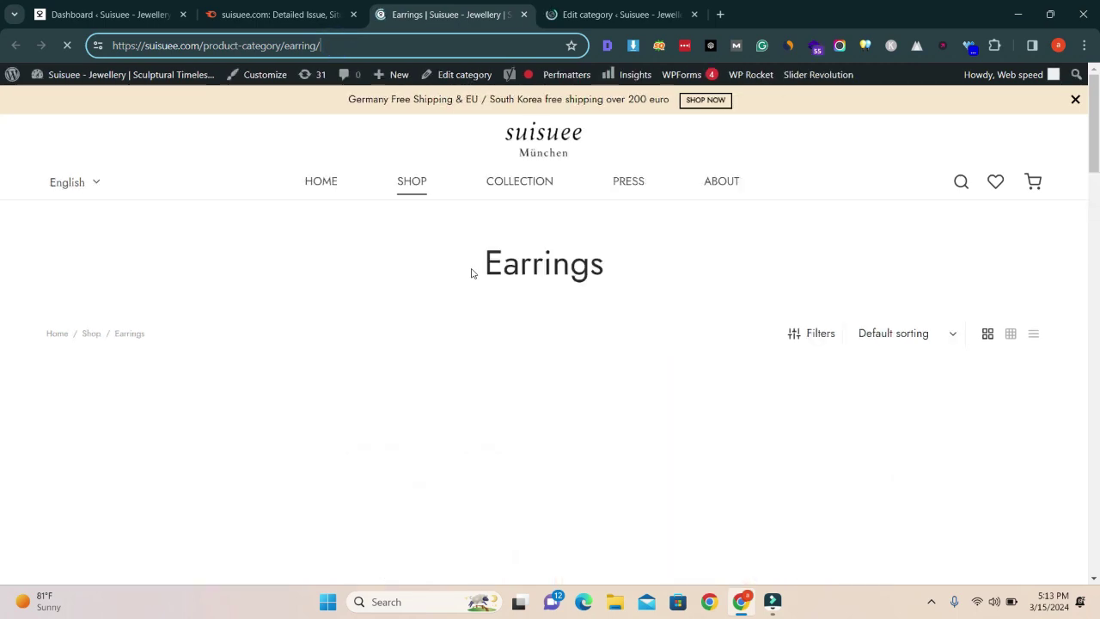
{"action": "left_click", "coordinate": [608, 44]}
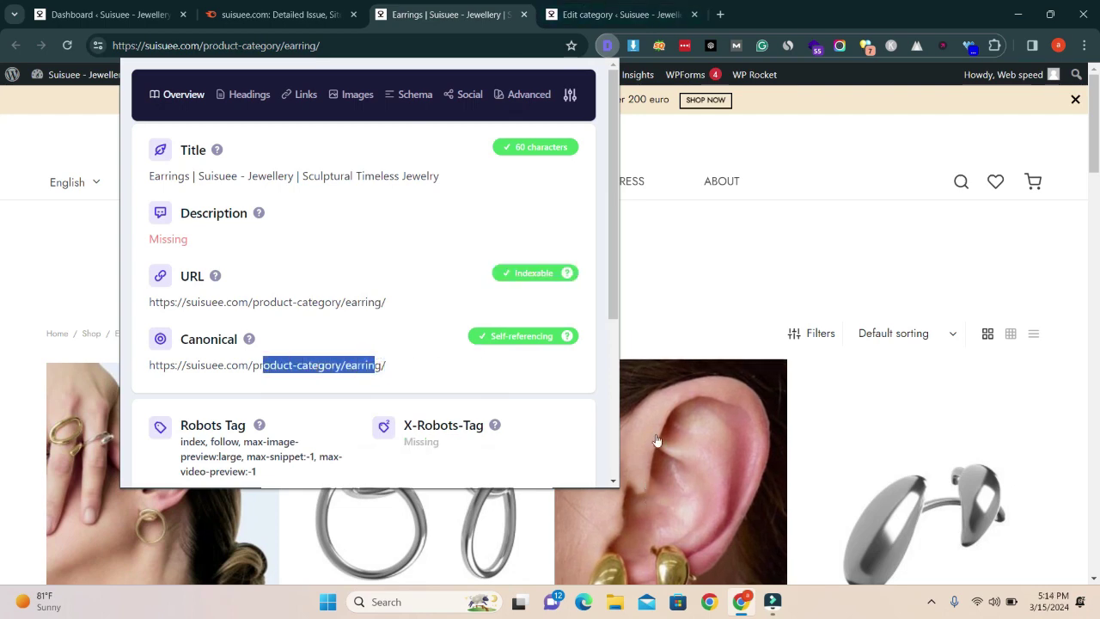
{"action": "left_click", "coordinate": [709, 297]}
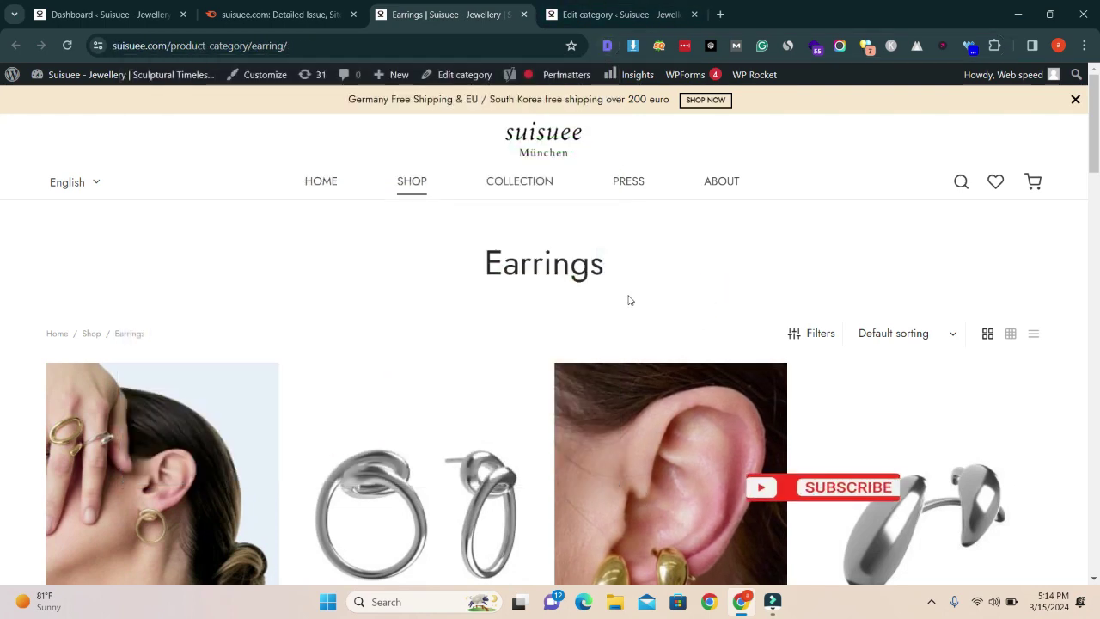
{"action": "scroll", "coordinate": [709, 299], "scroll_direction": "down", "scroll_amount": 3}
{"action": "scroll", "coordinate": [709, 297], "scroll_direction": "down", "scroll_amount": 7}
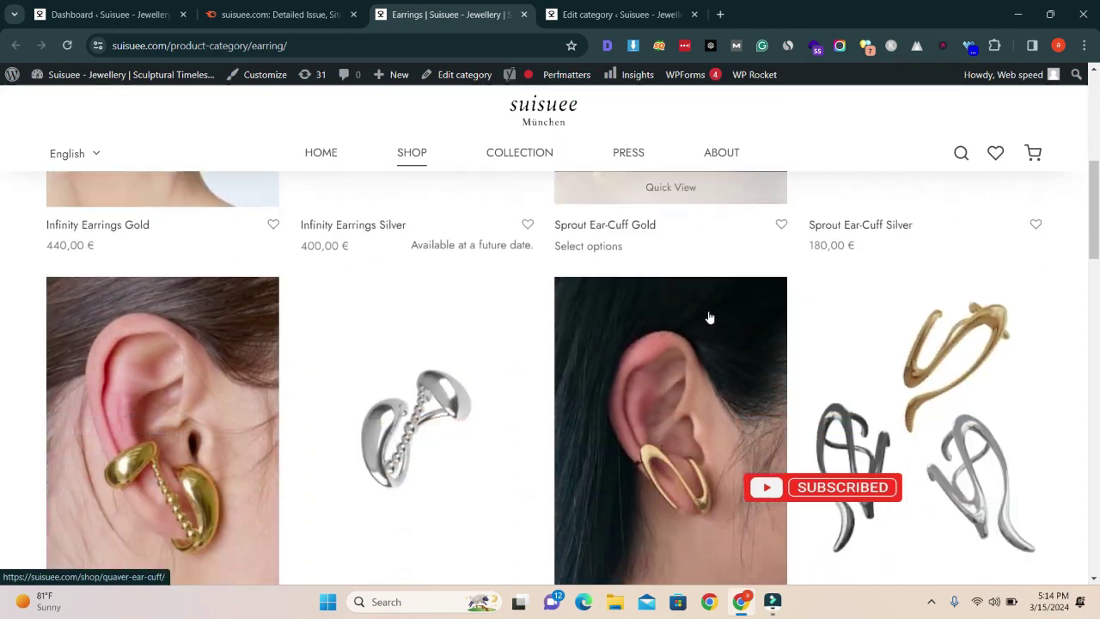